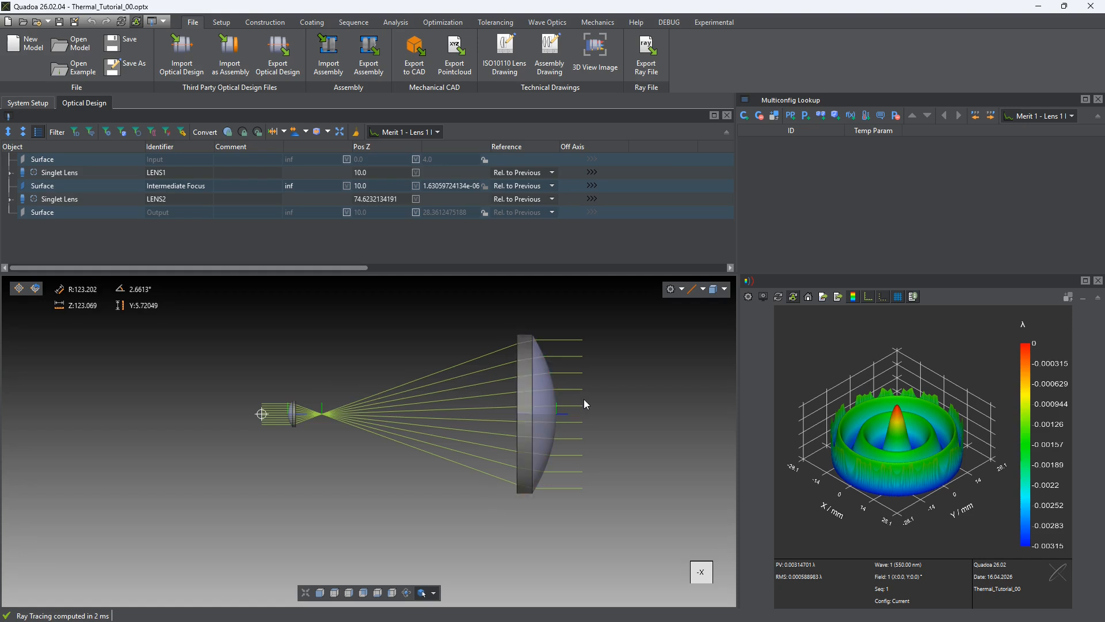
Highlight the large lens LENS2 and the small lens LENS1 in the layout view
click(547, 396)
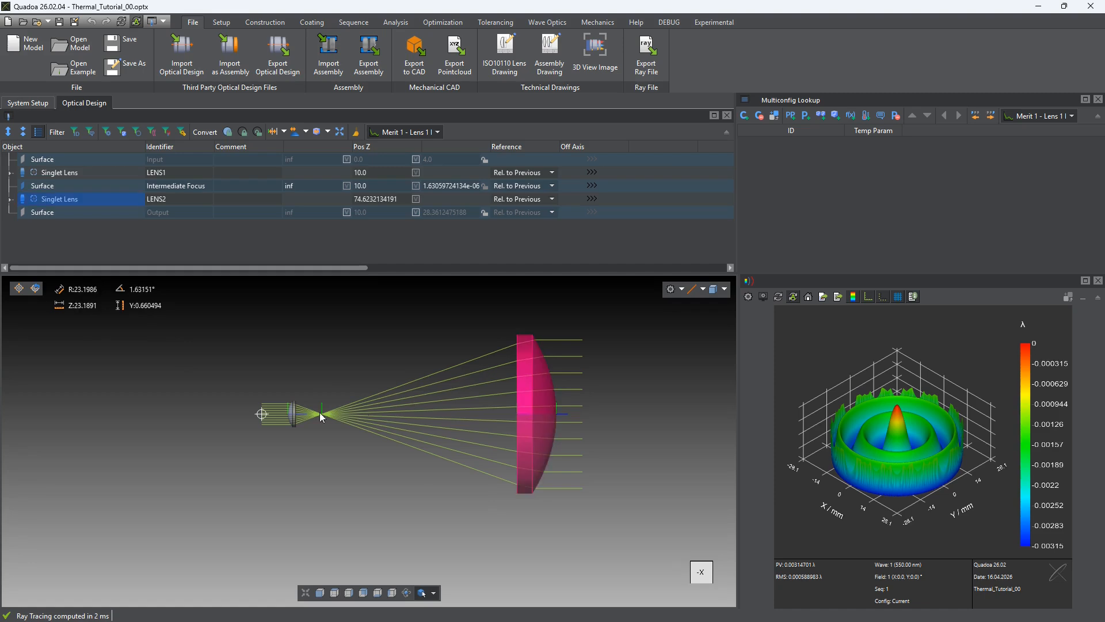
click(297, 416)
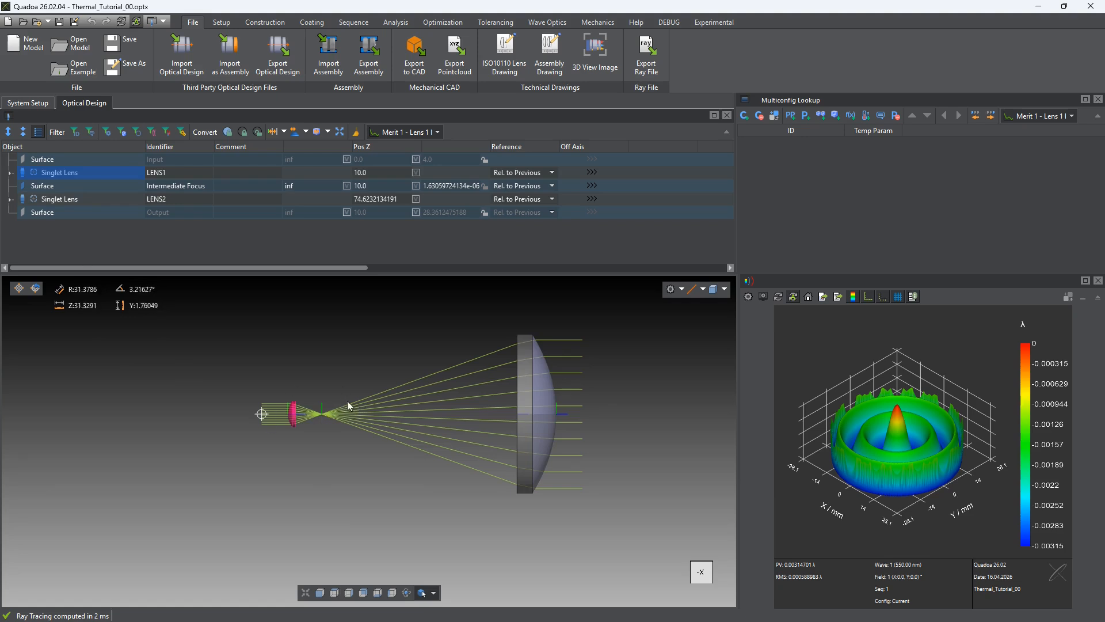
click(528, 389)
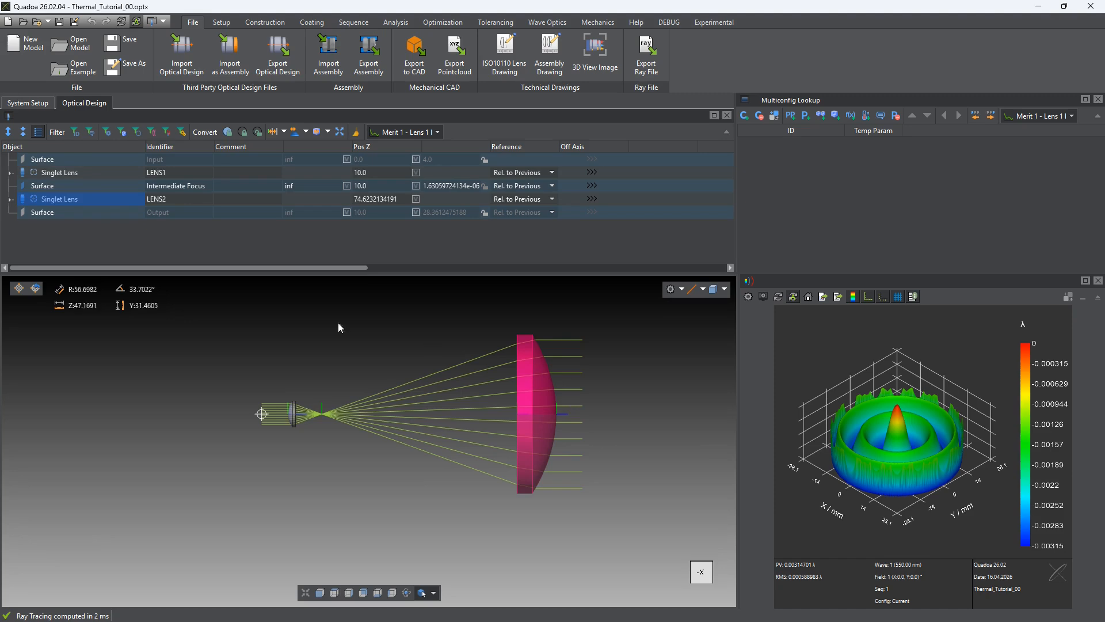
Inspect the QCon Form data on Surface 2 of LENS2 and Surface 1 of LENS1
click(11, 199)
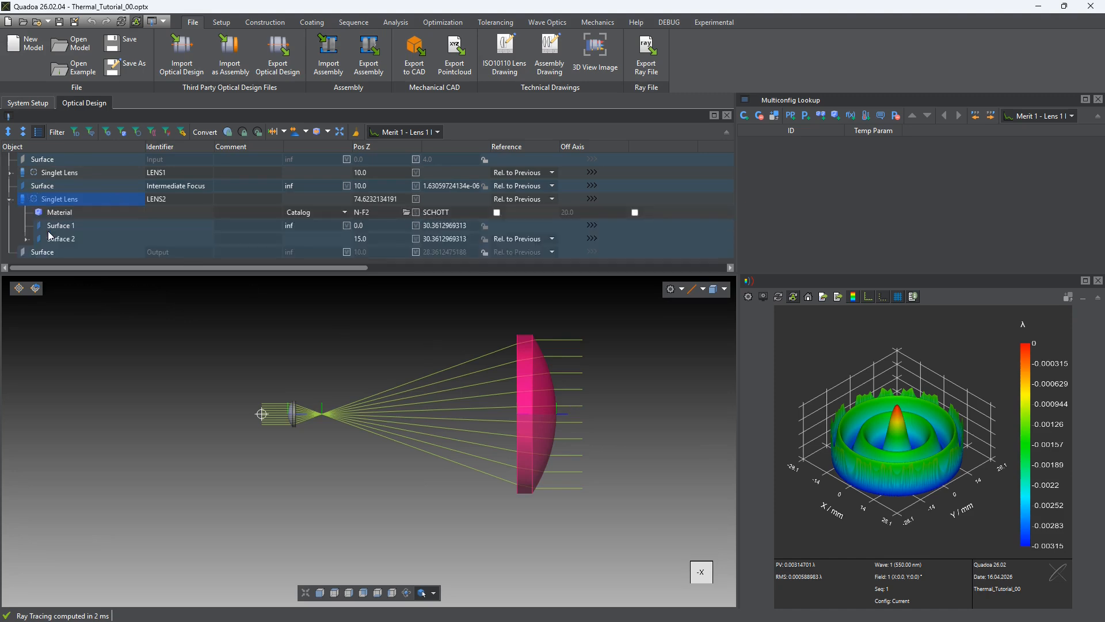
drag(88, 272, 85, 314)
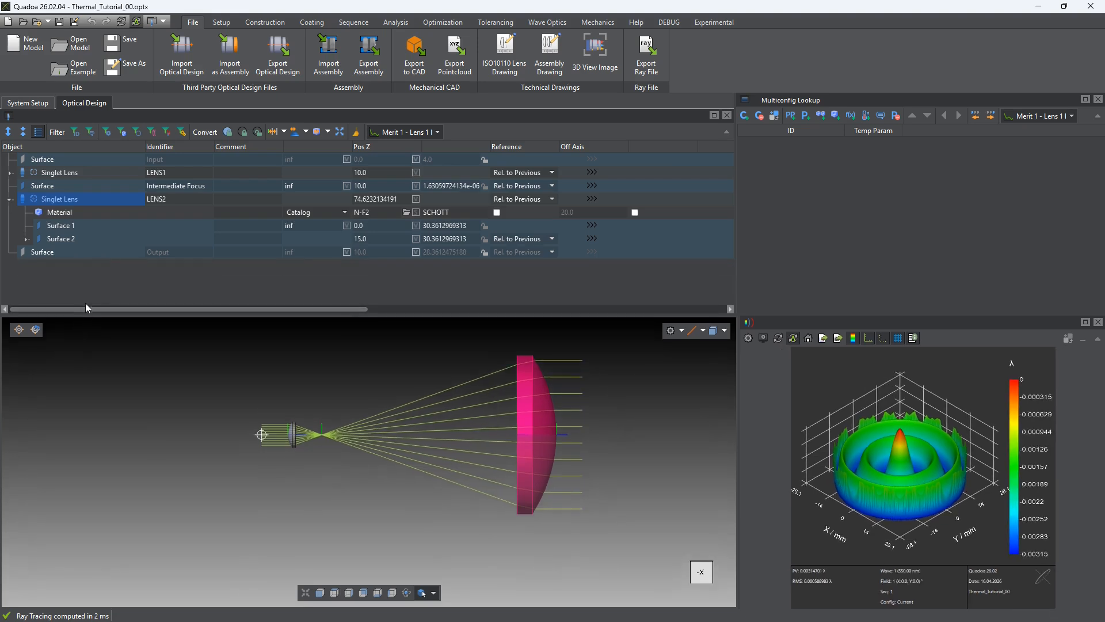
click(26, 239)
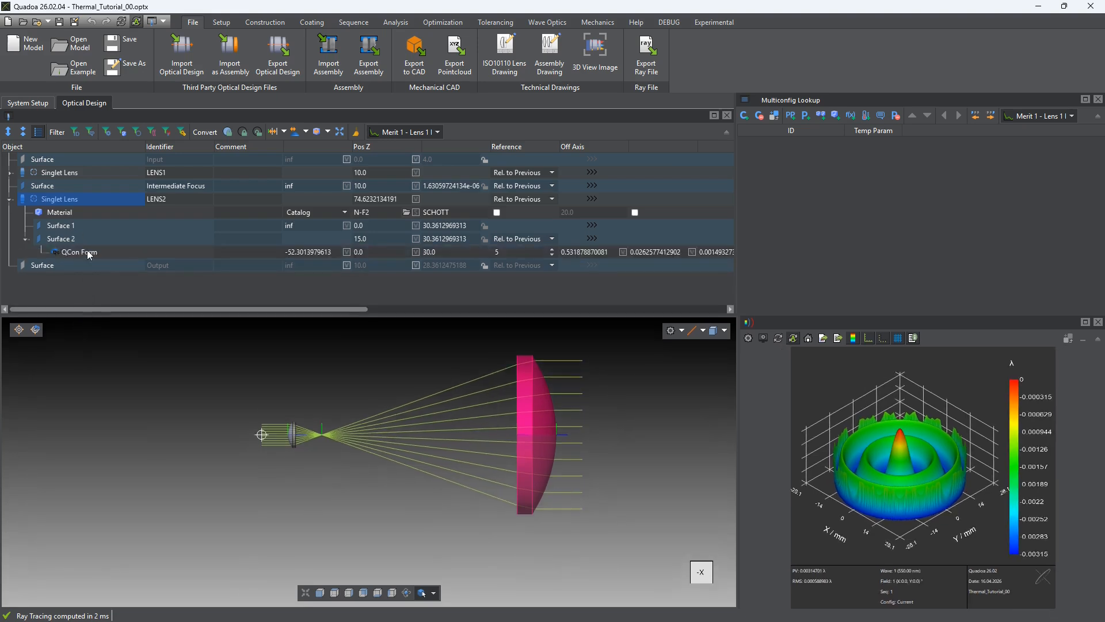
click(97, 252)
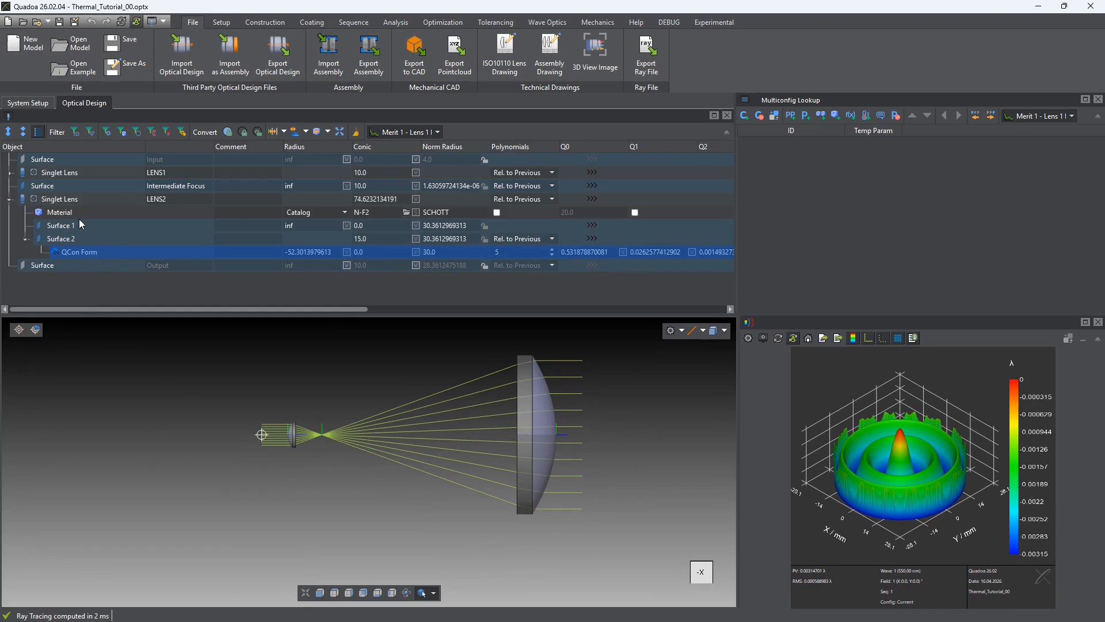
click(66, 173)
click(10, 173)
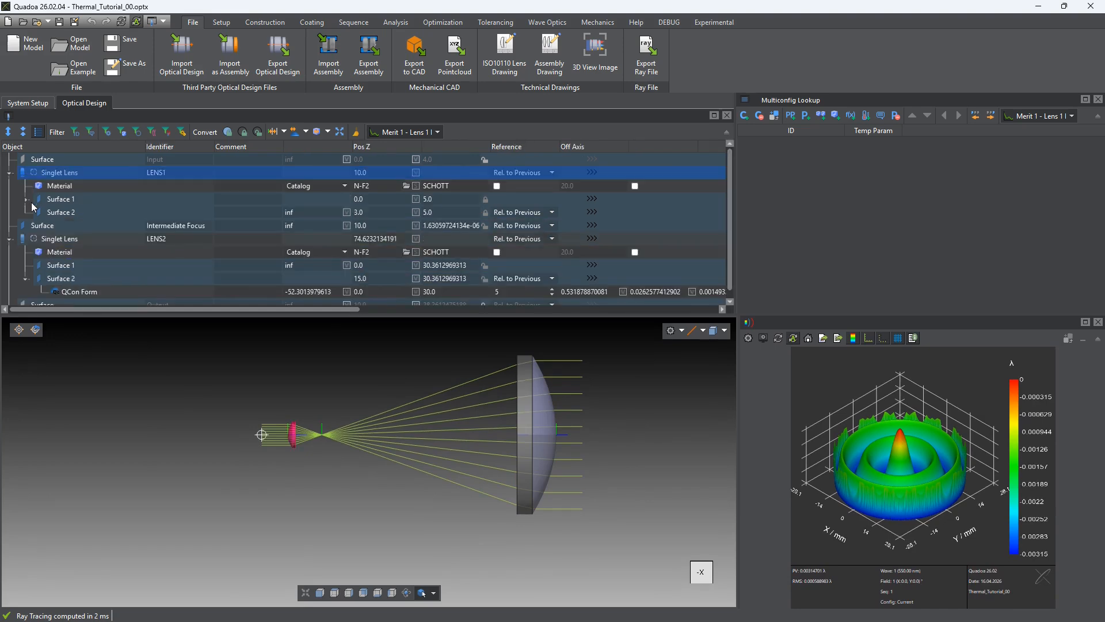
click(27, 199)
click(111, 212)
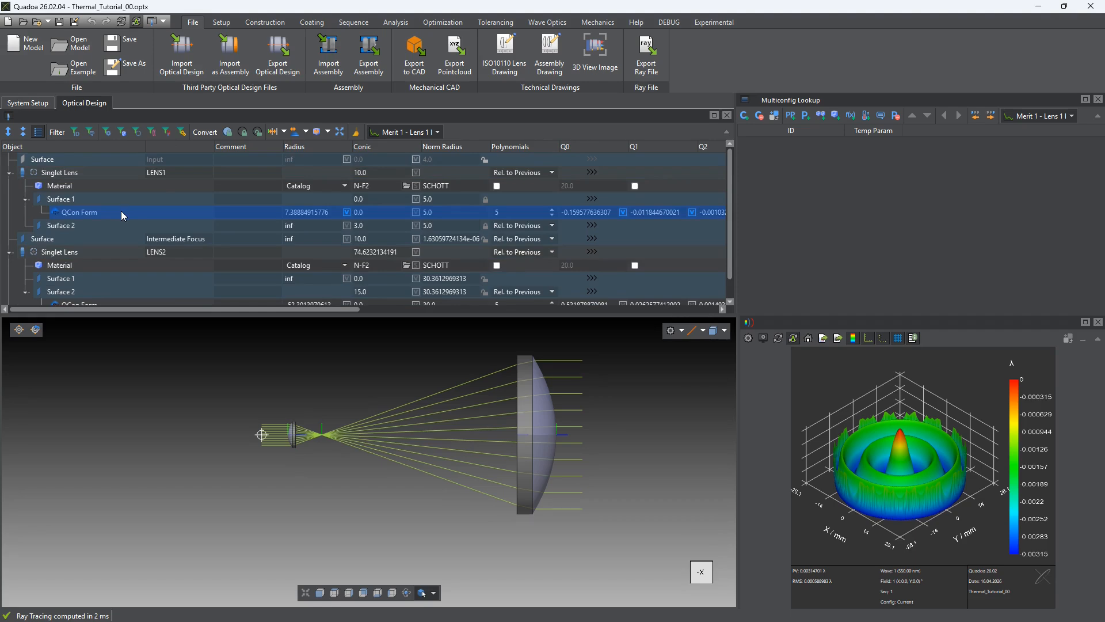
Inspect the temperature setting of the environment's air material in the system setup
click(30, 103)
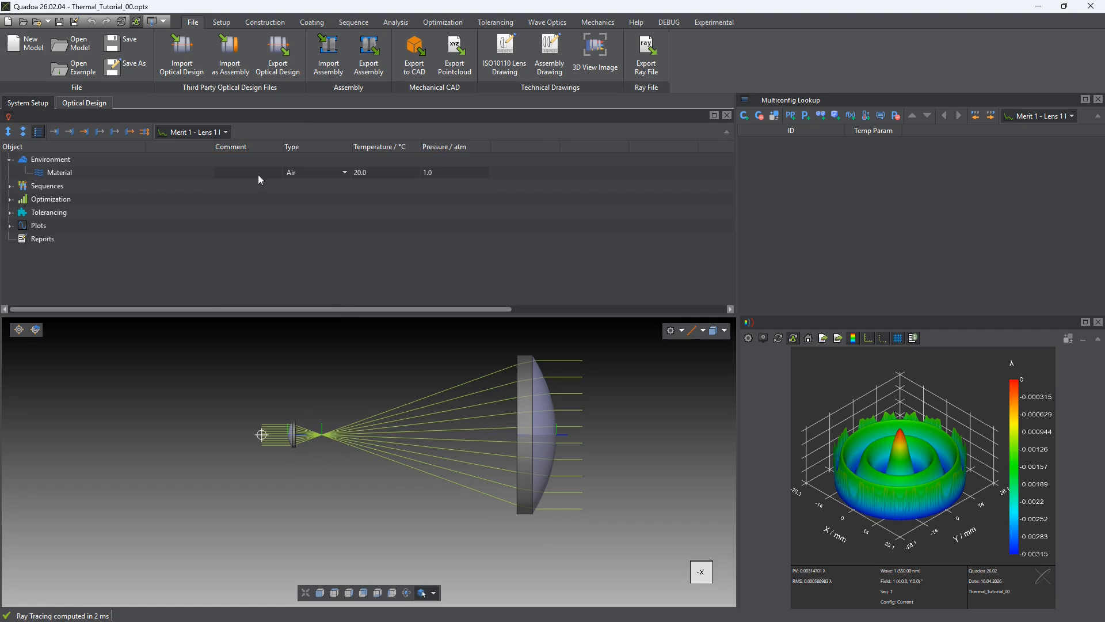
click(375, 174)
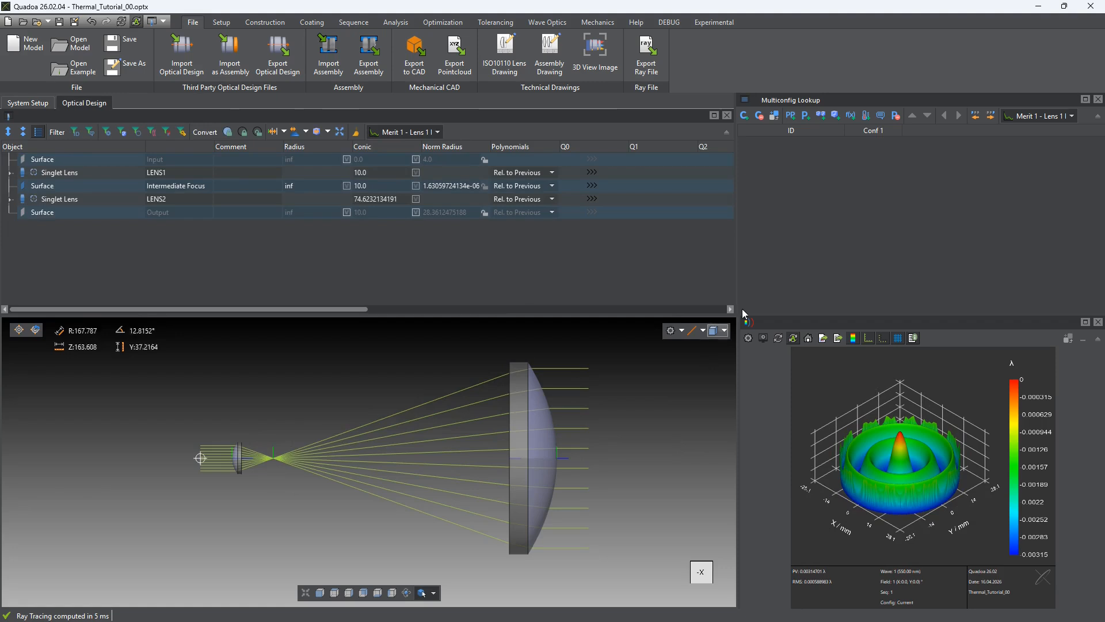
Set up three configurations and add a PP parameter named TEMP to the multiconfiguration table
click(746, 119)
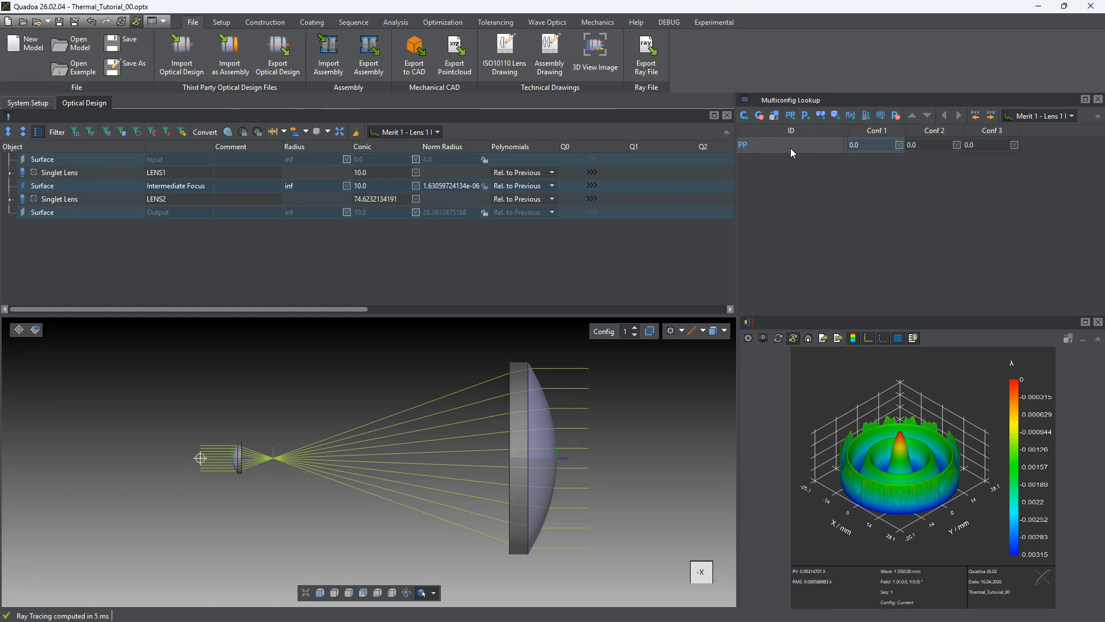
text(TEMP)
key(Return)
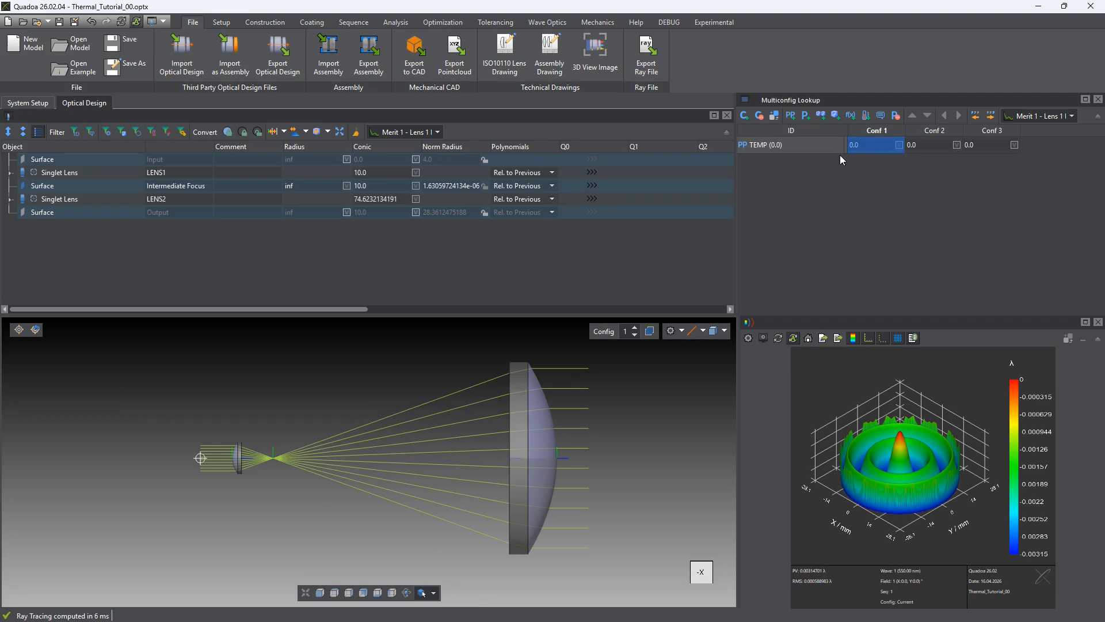
Set the TEMP parameter to -20 in Conf 1, 20 in Conf 2 and 80 in Conf 3
click(995, 149)
text(80)
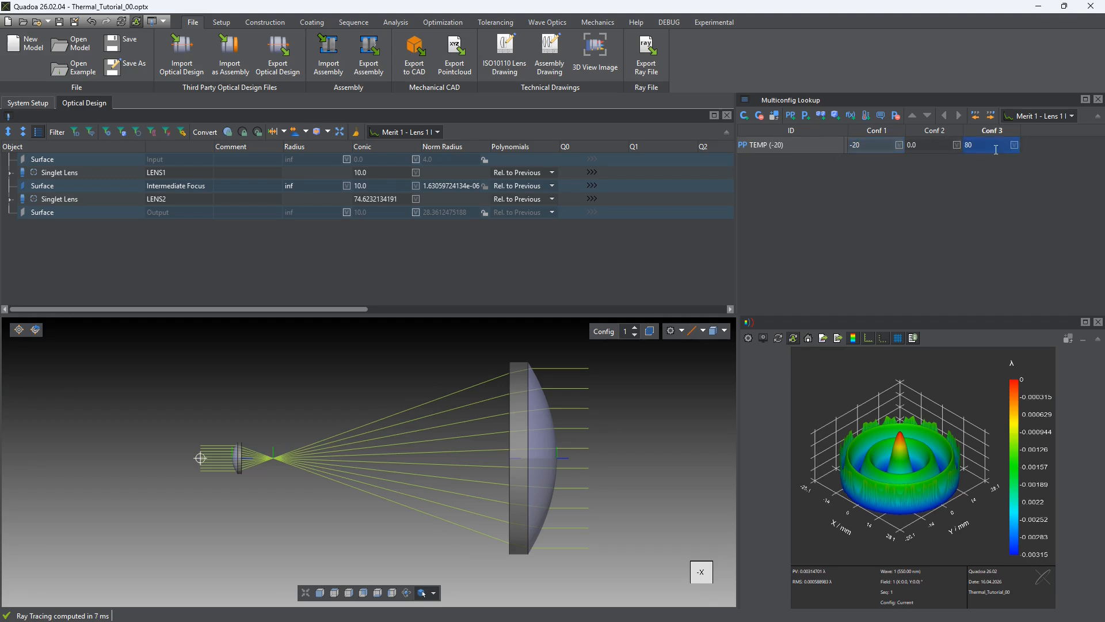
click(995, 173)
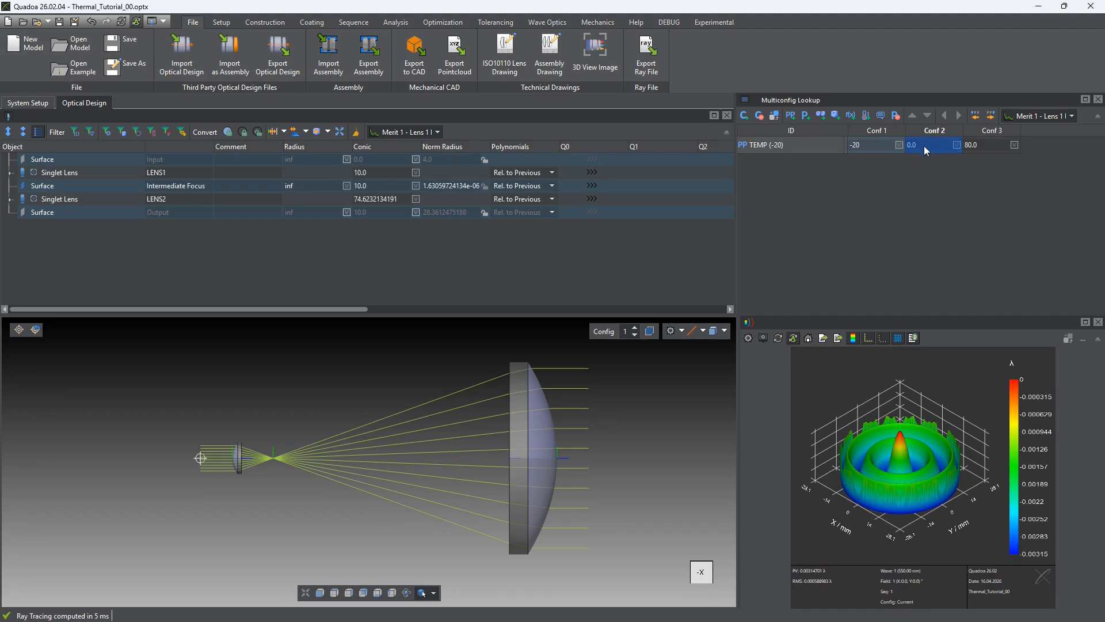
text(20)
click(930, 177)
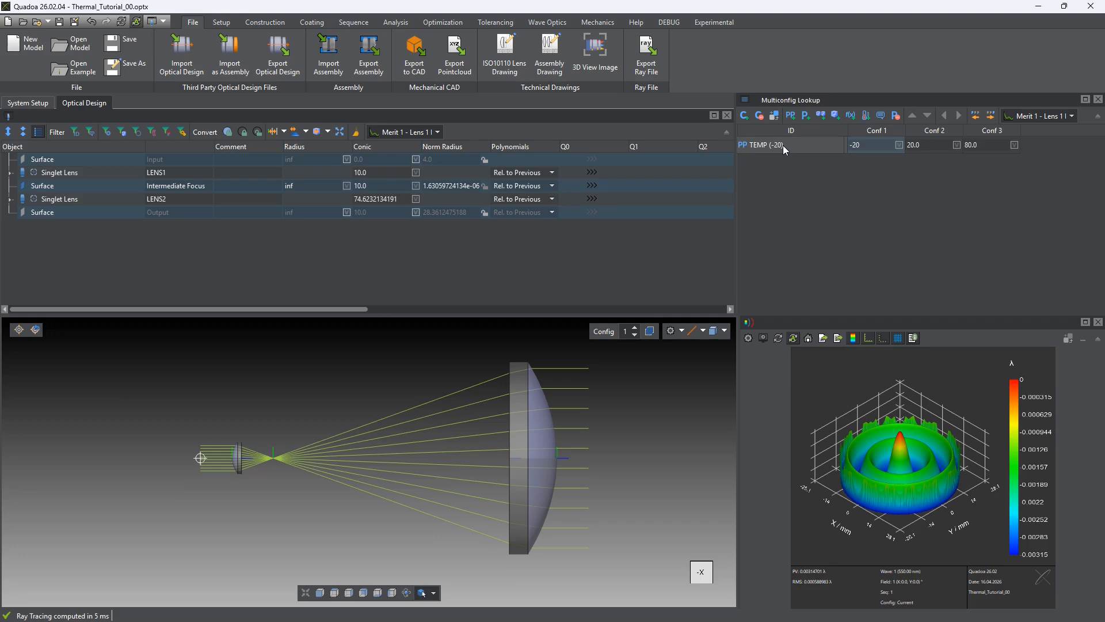
Link the temperature of the environment's air material to the TEMP parameter
click(26, 105)
click(10, 162)
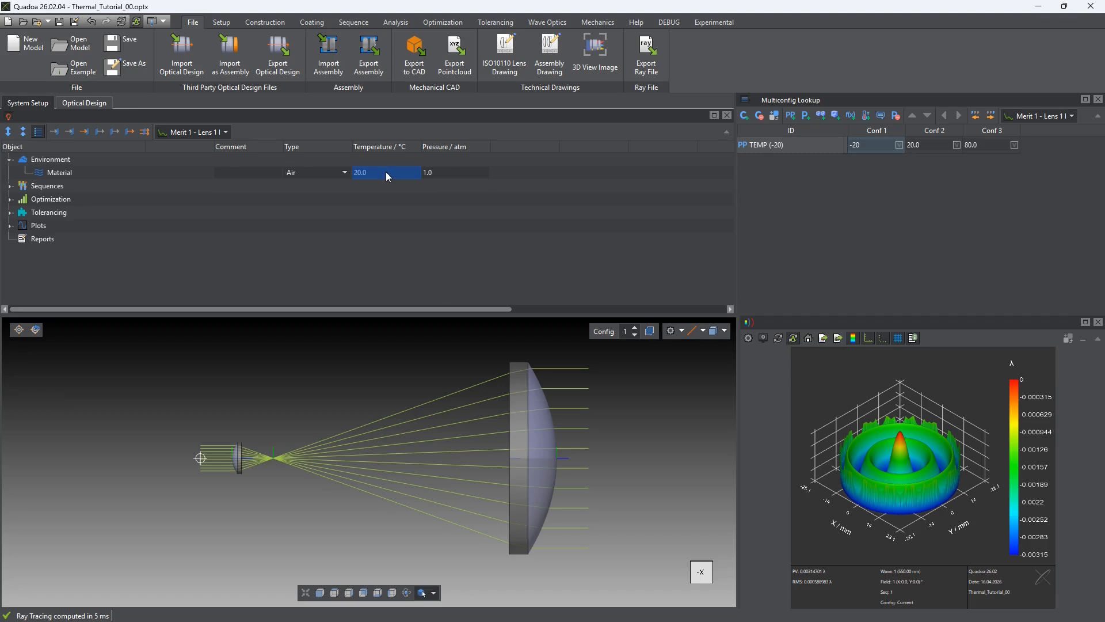
text(TEMP (-20))
Switch through Conf 1, Conf 2 and Conf 3 to compare the wavefront at each temperature, ending on Conf 3
click(879, 134)
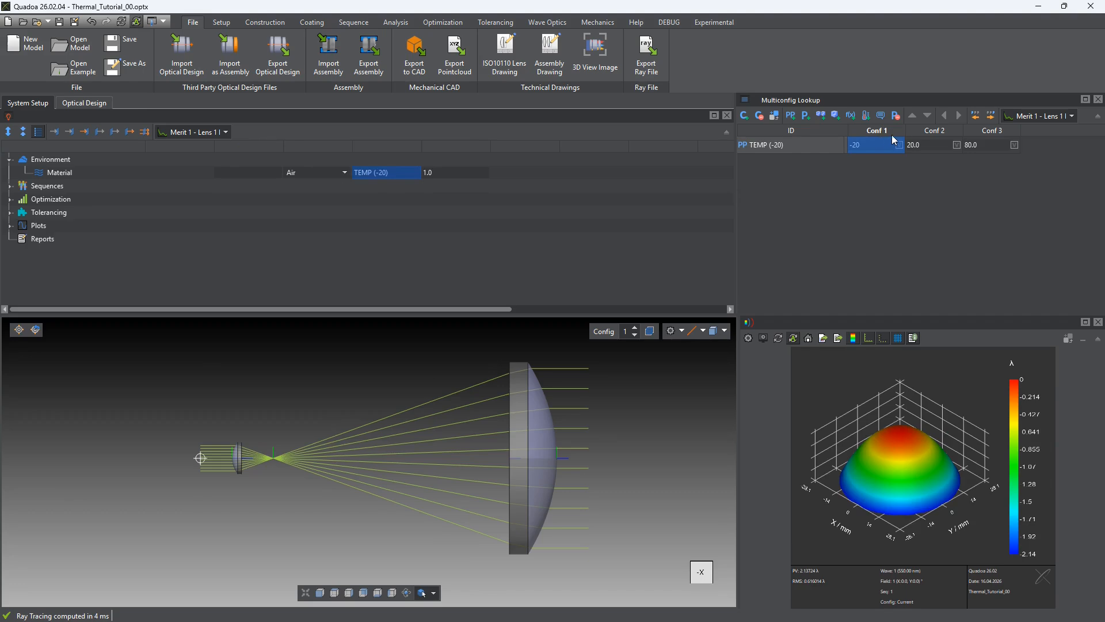
click(932, 132)
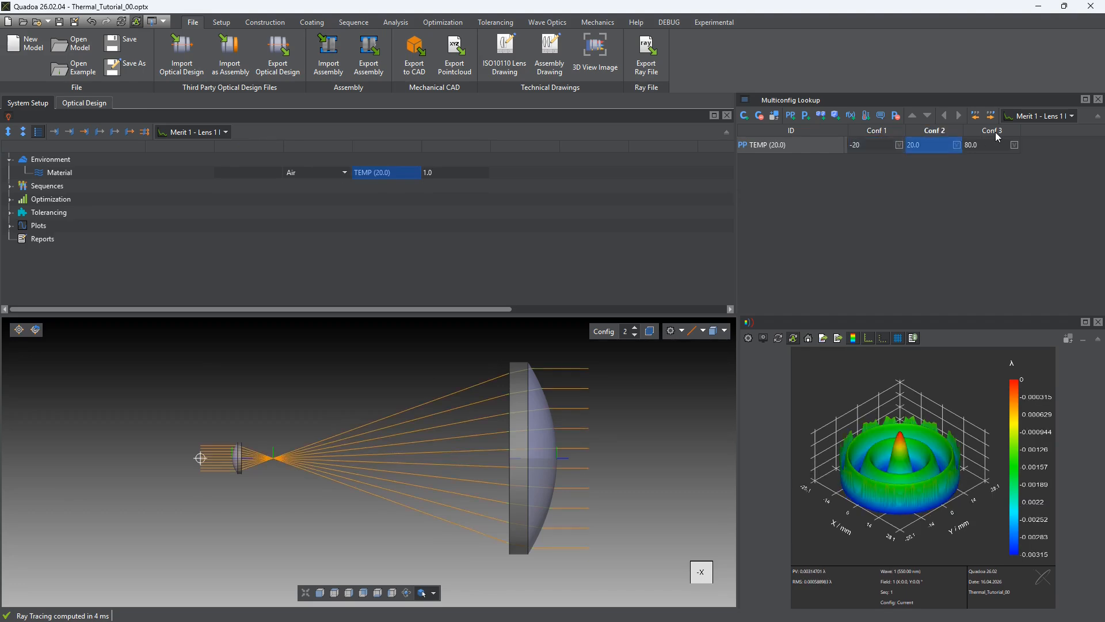
click(996, 133)
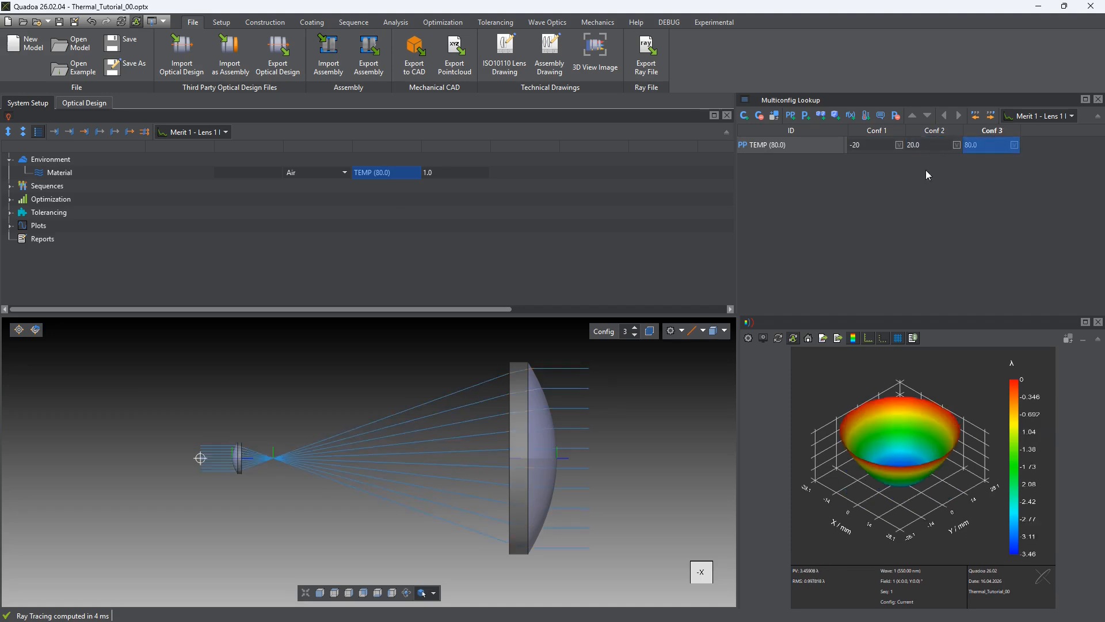
click(930, 132)
click(877, 134)
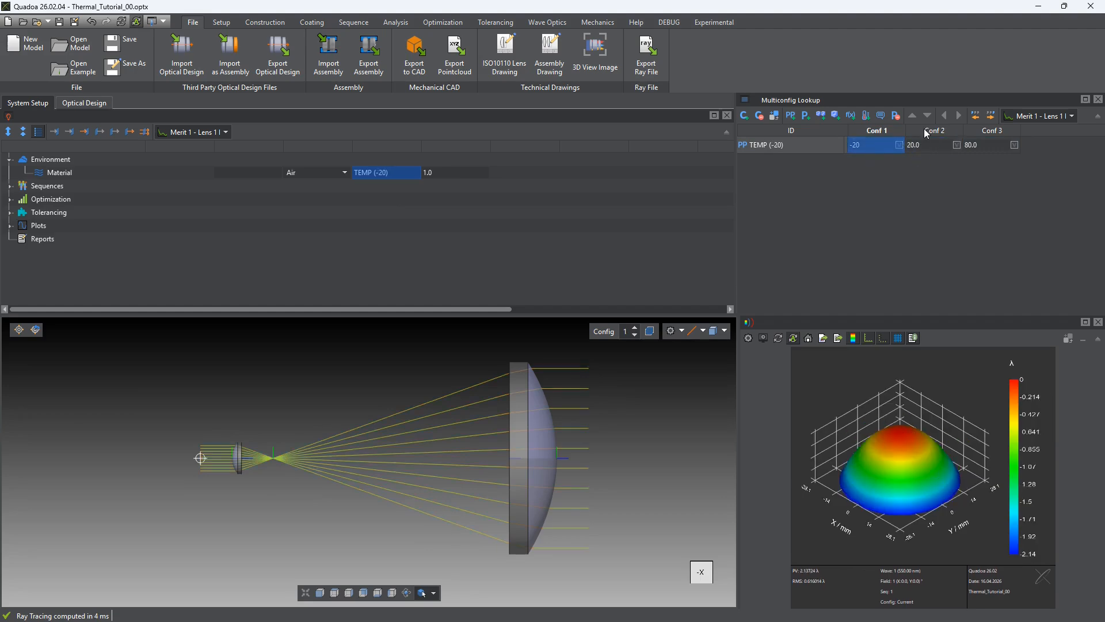
click(927, 131)
click(986, 131)
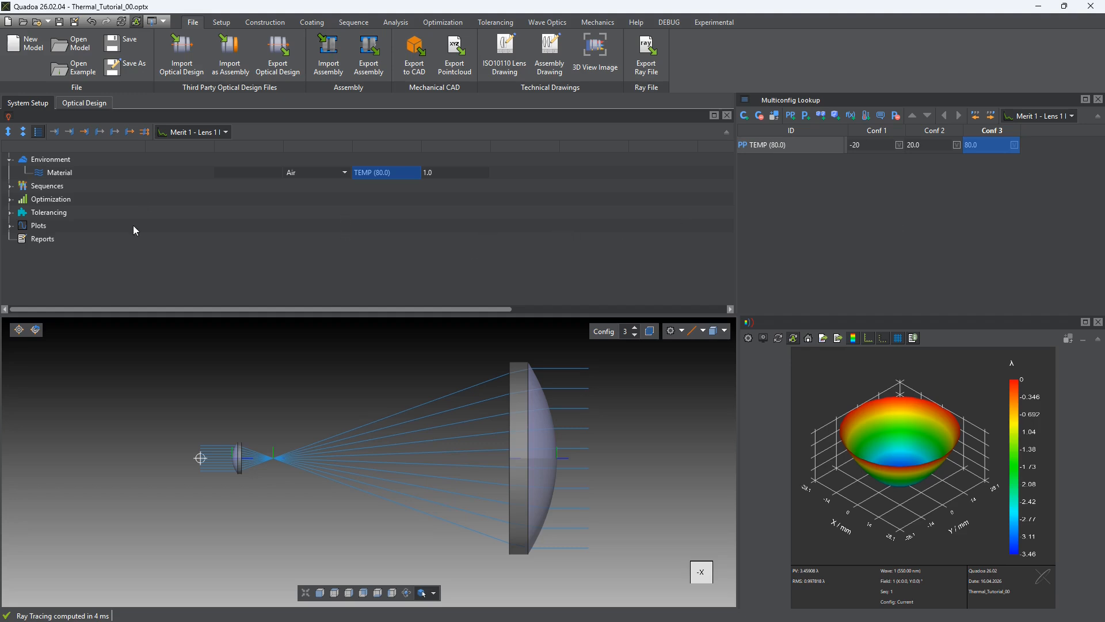
Inspect the material settings of LENS1 and LENS2 in the optical design
click(84, 105)
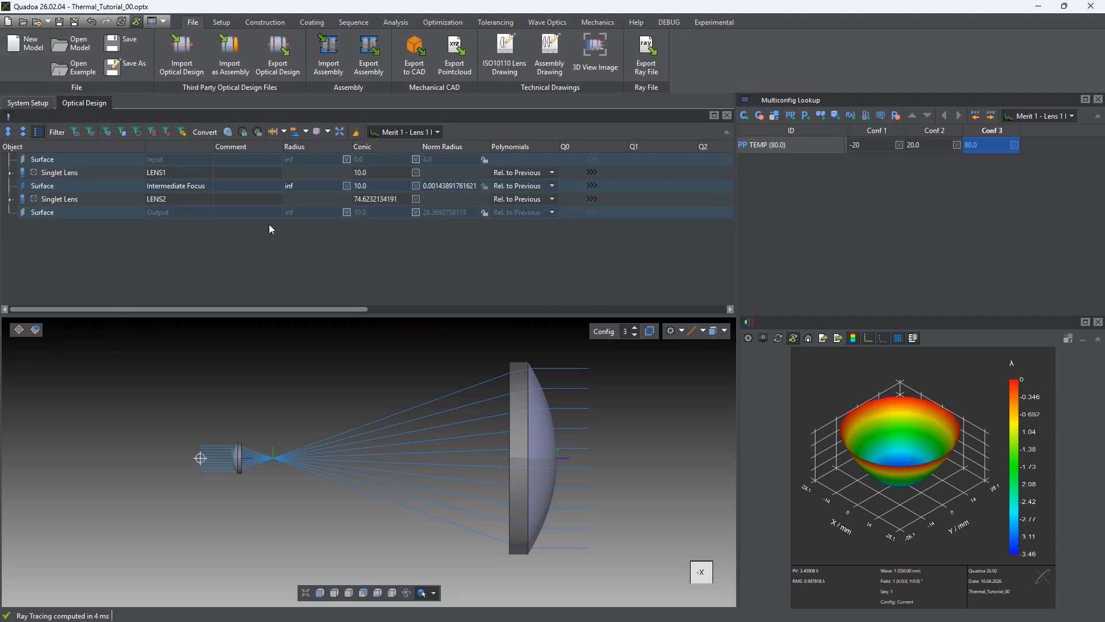
click(10, 173)
click(55, 186)
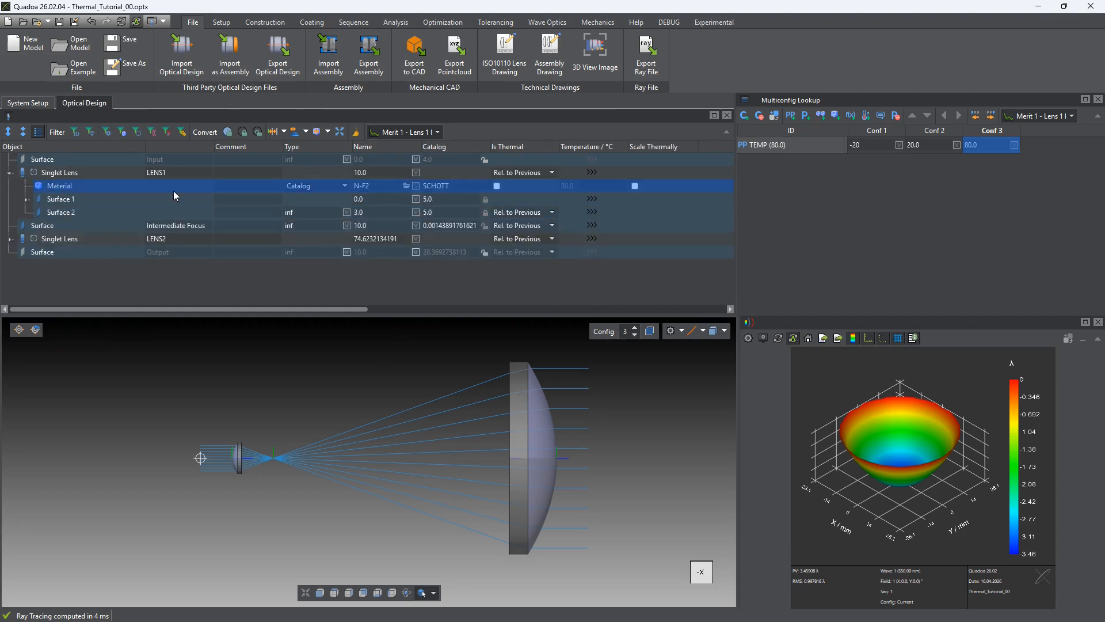
click(11, 241)
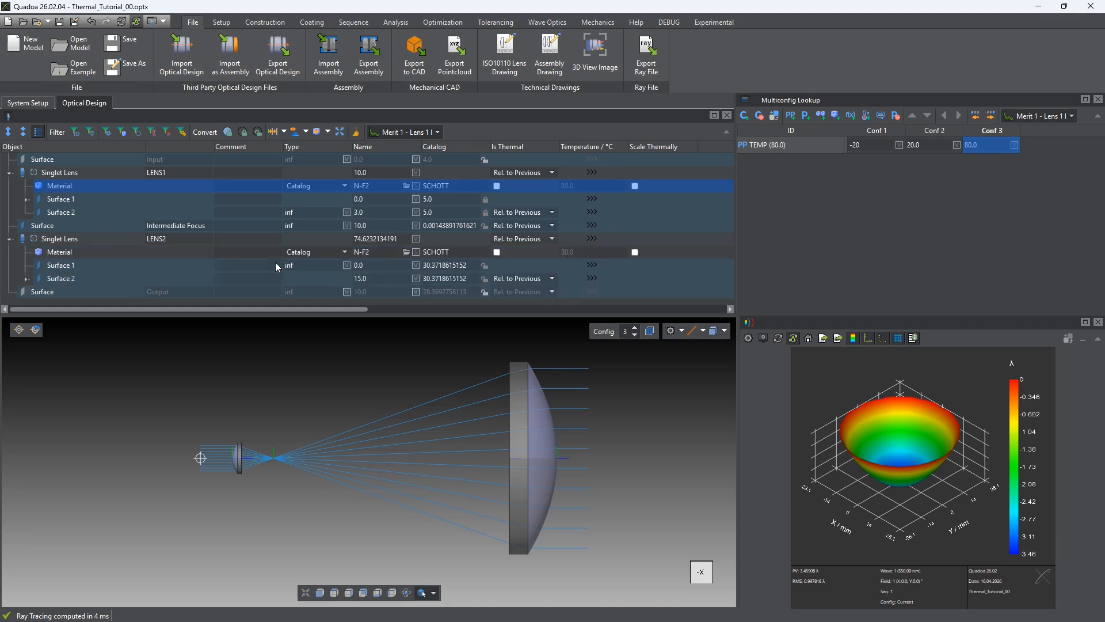
click(383, 254)
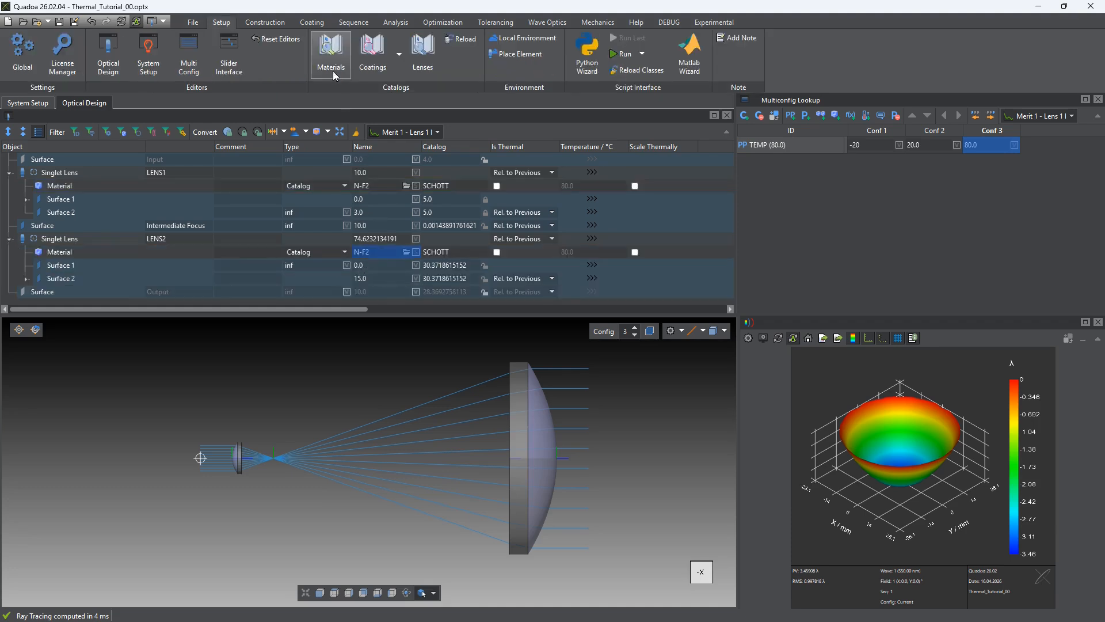
Inspect the thermal data of N-F2 in the SCHOTT material catalog, and close the catalog
click(331, 55)
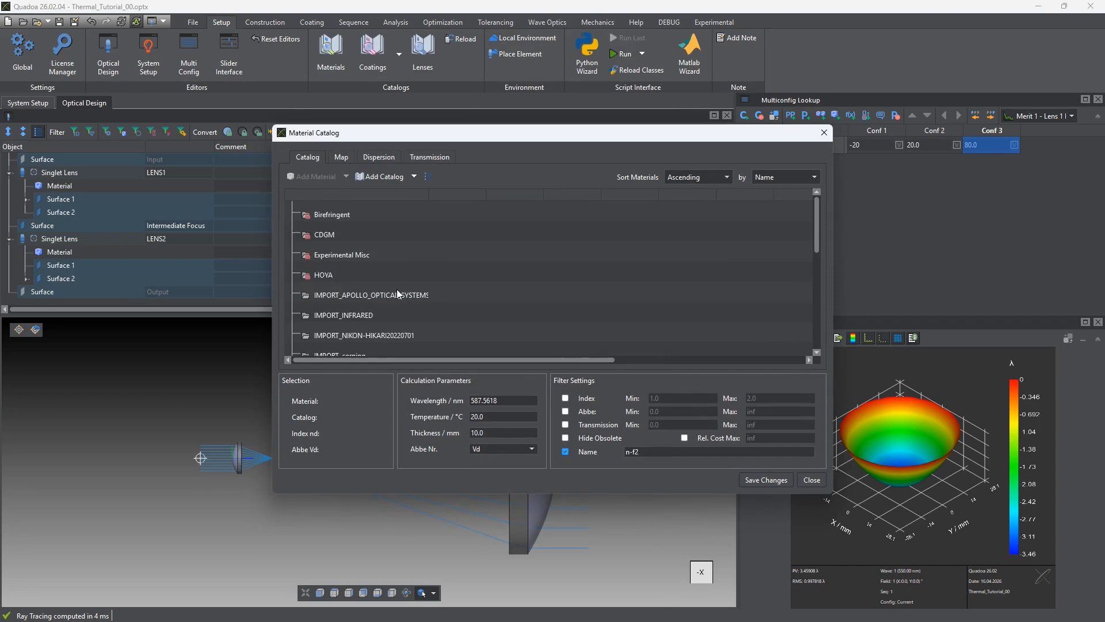
scroll(397, 294, down, 4)
click(294, 295)
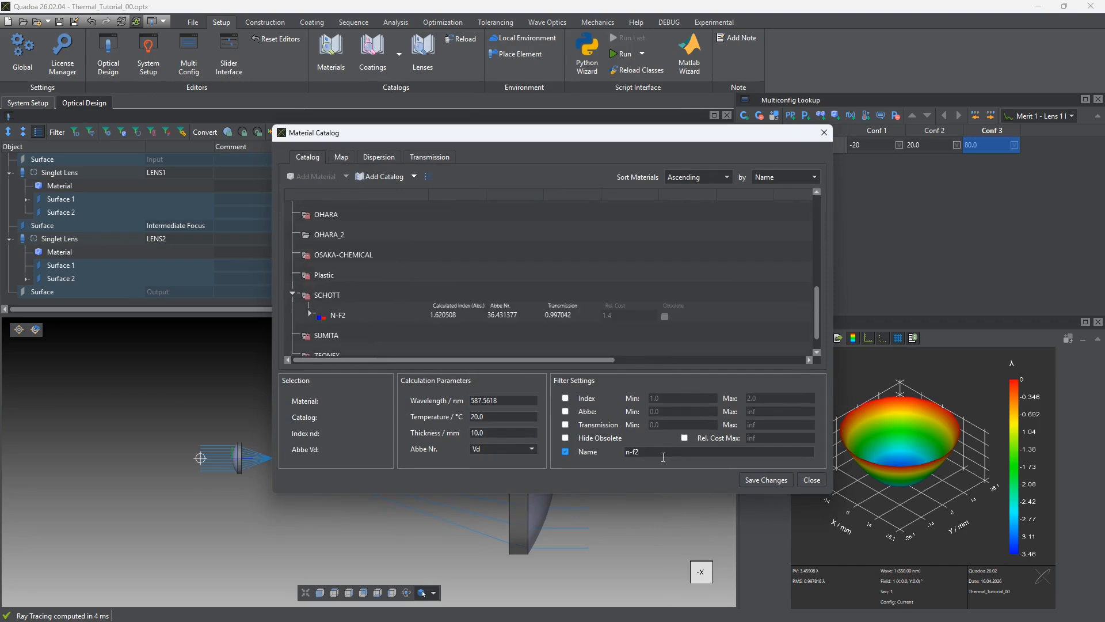
click(340, 316)
click(310, 314)
scroll(406, 315, down, 2)
click(519, 274)
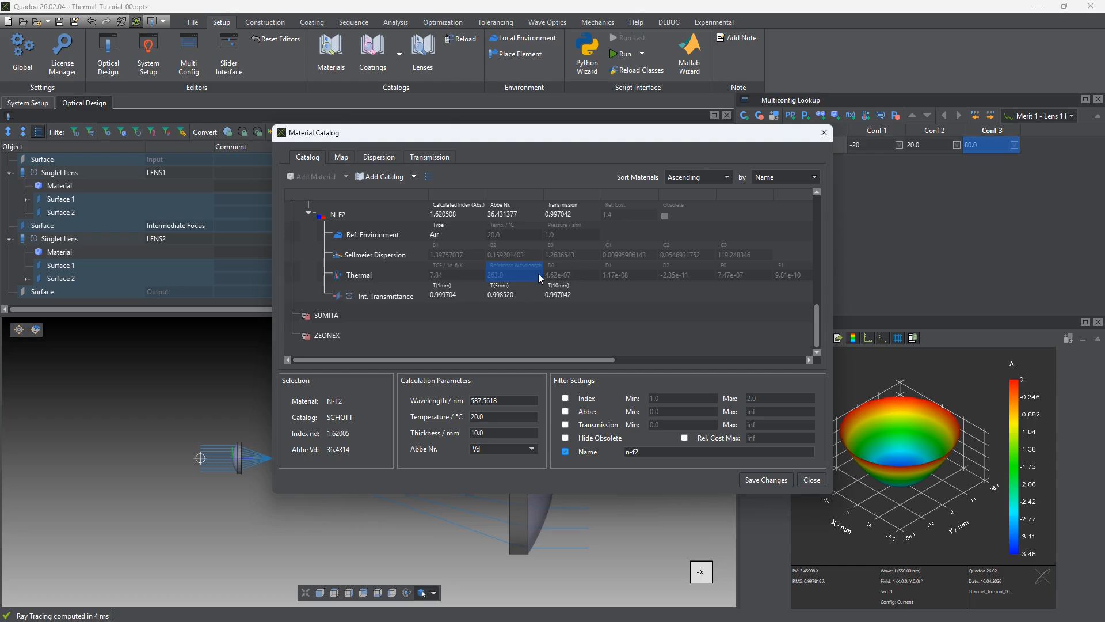
key(Escape)
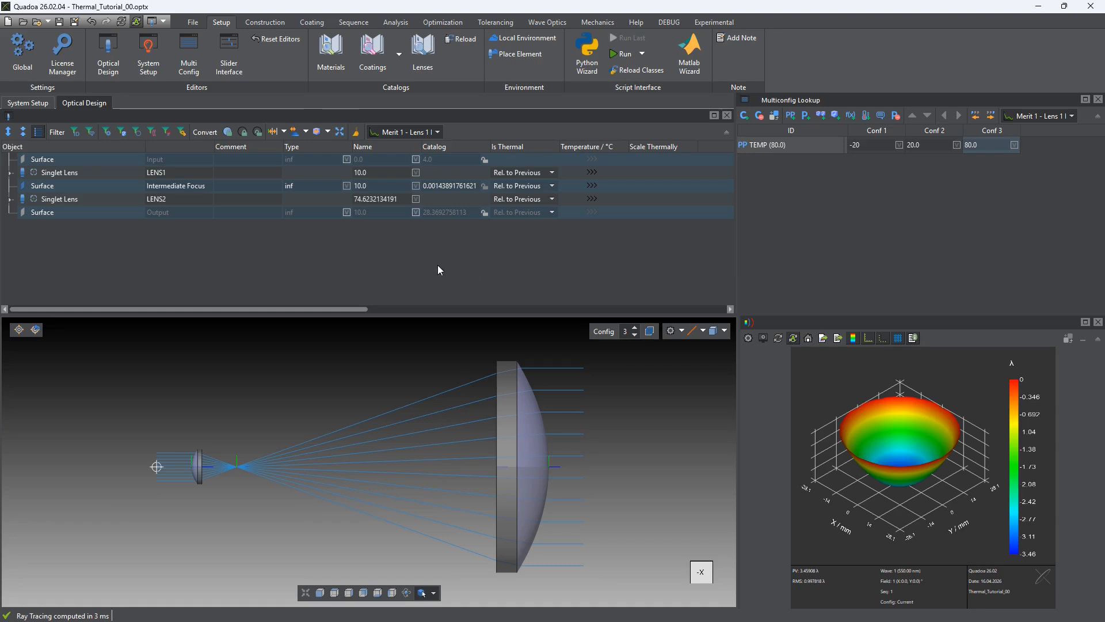
Enable the Is Thermal option for the materials of LENS1 and LENS2
click(10, 173)
click(74, 186)
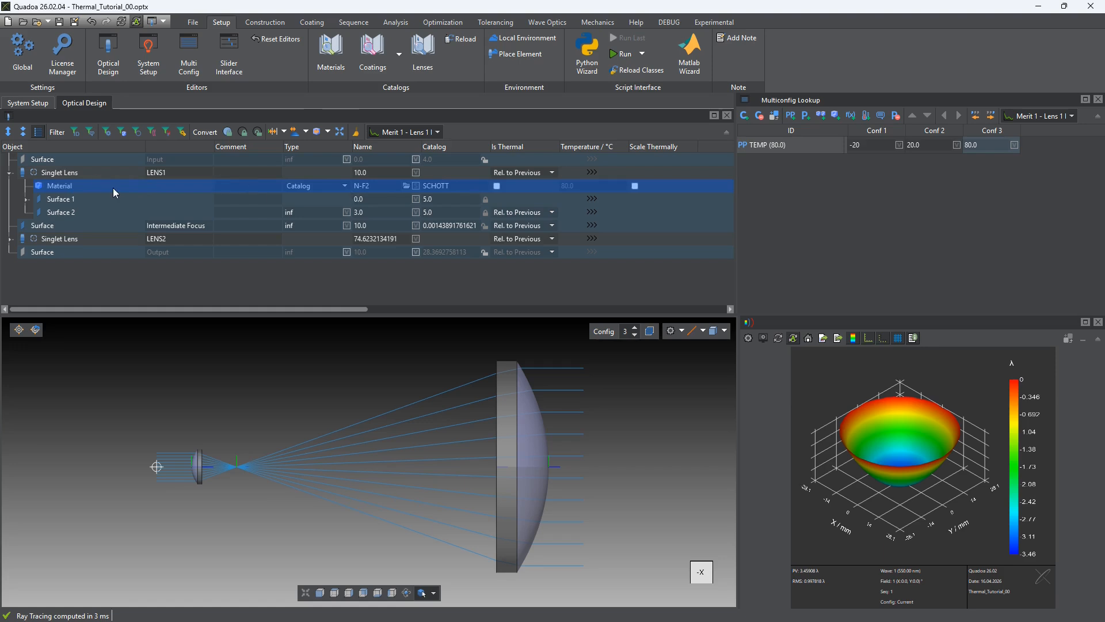
click(498, 187)
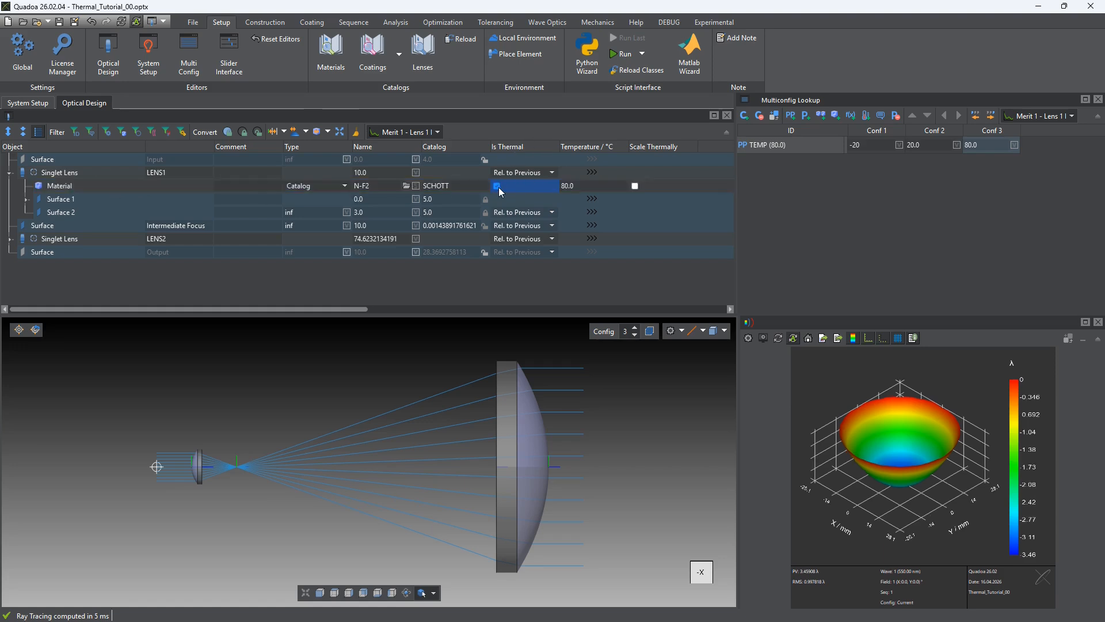
click(10, 238)
click(75, 252)
click(497, 252)
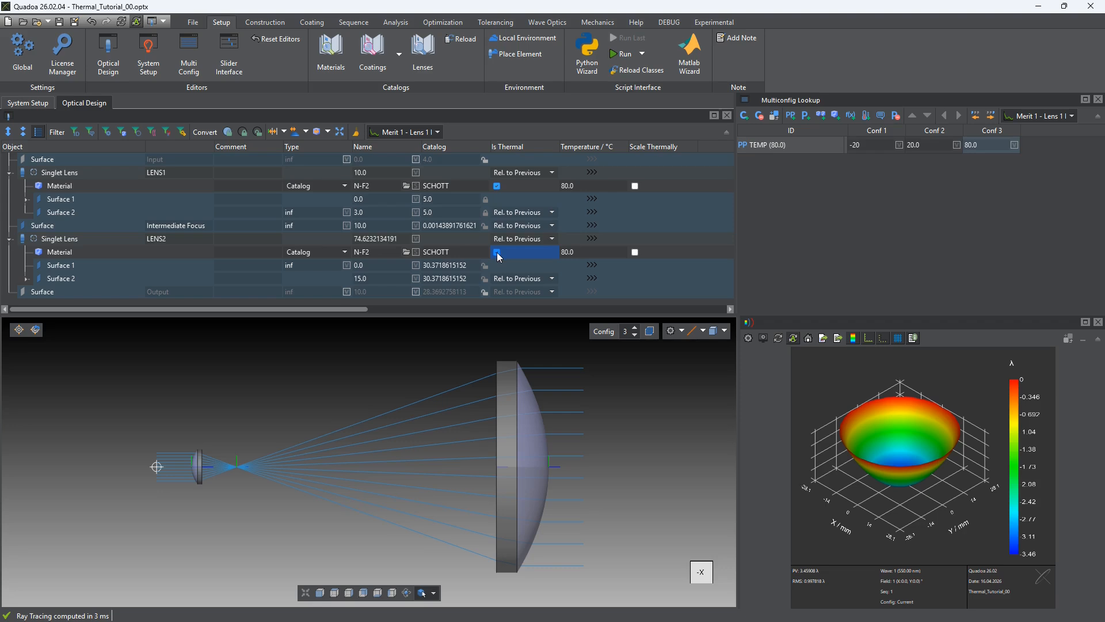
Disable the Is Thermal option again for the materials of both lenses
click(496, 252)
click(496, 188)
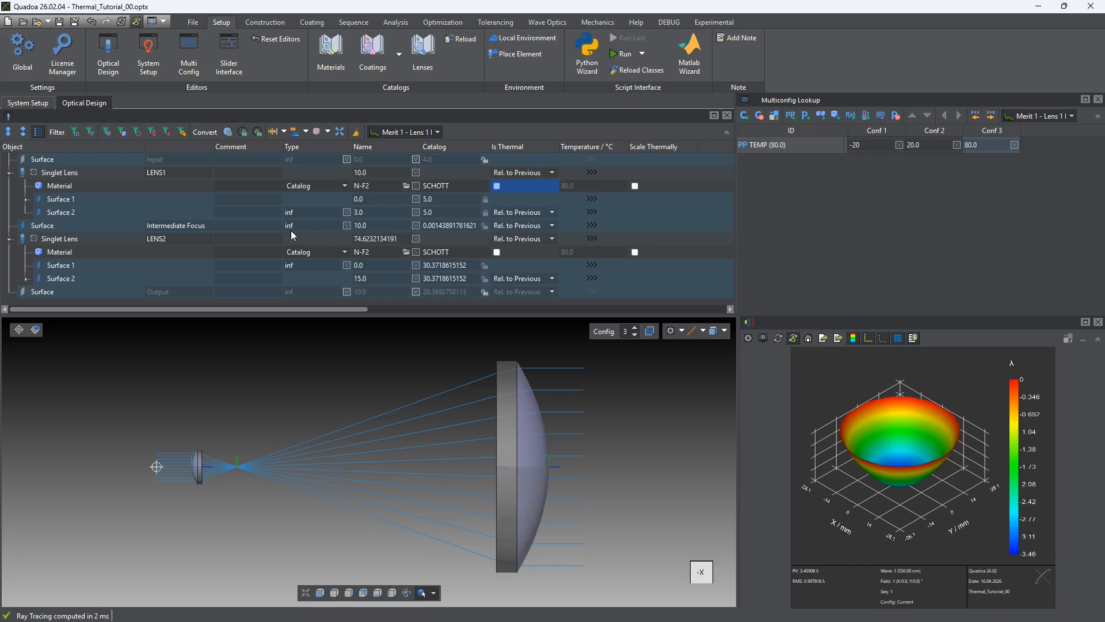
Show the environment's material settings in the system setup
click(37, 102)
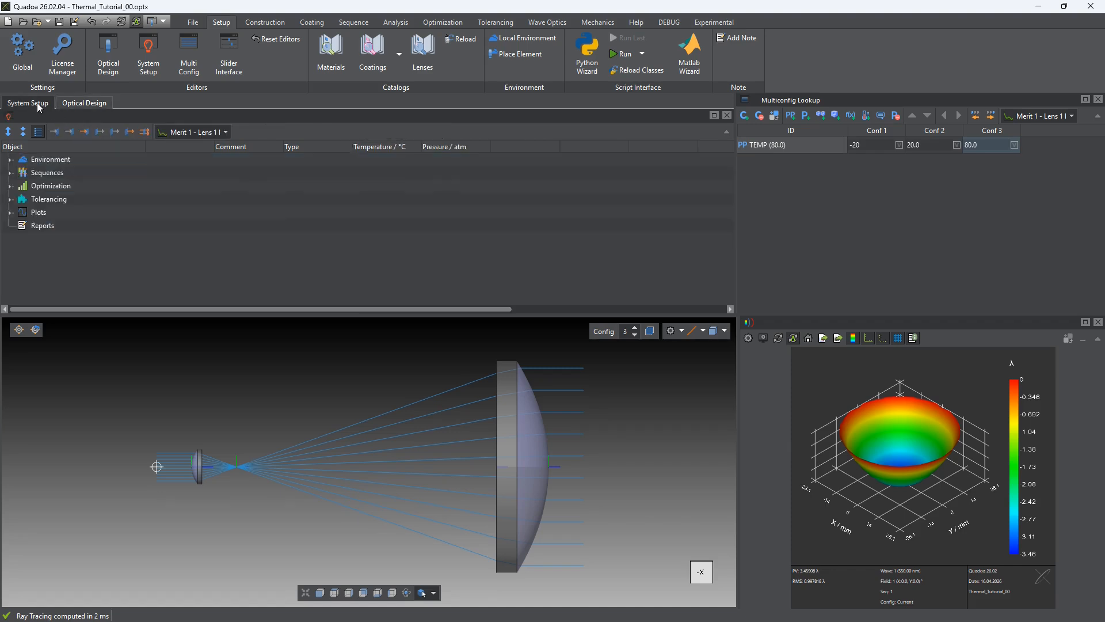
click(40, 172)
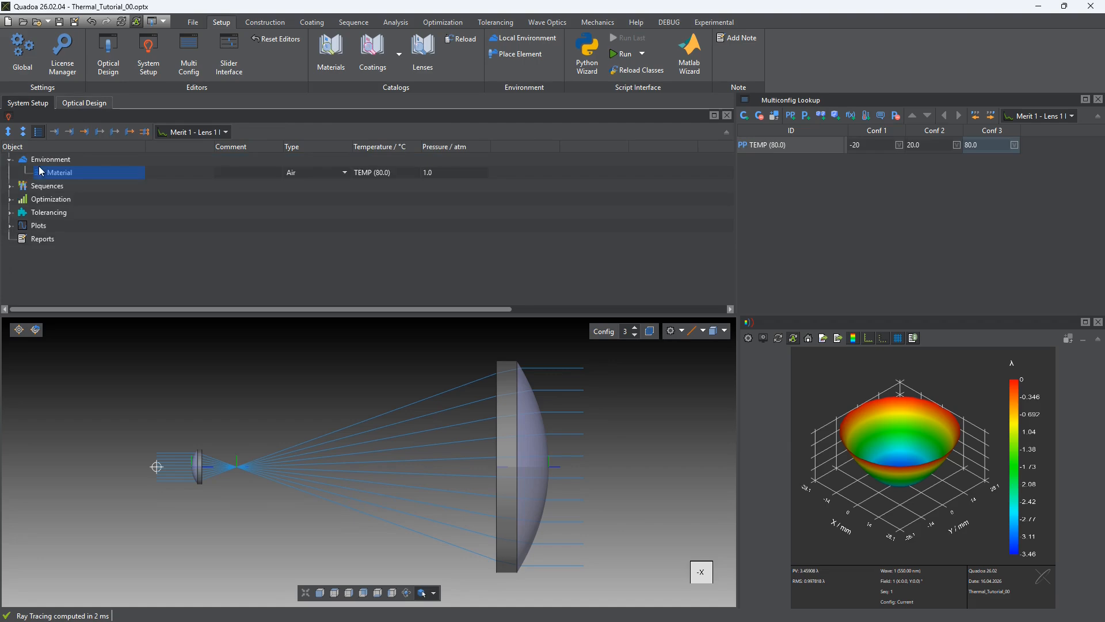
Add a local environment under the global environment, and delete it again
right_click(84, 159)
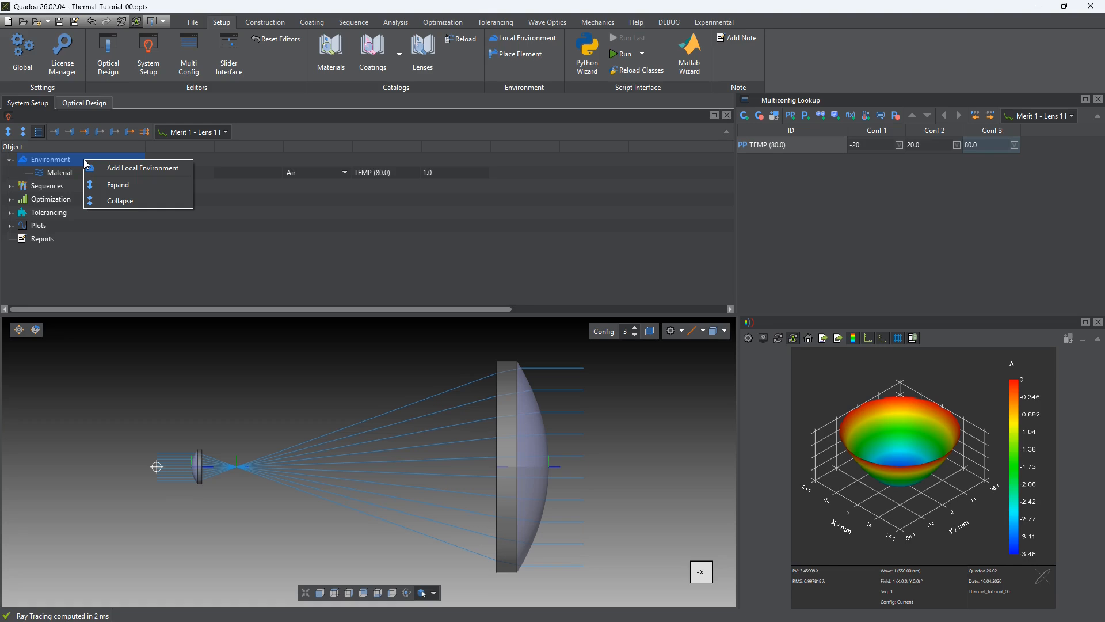
click(140, 171)
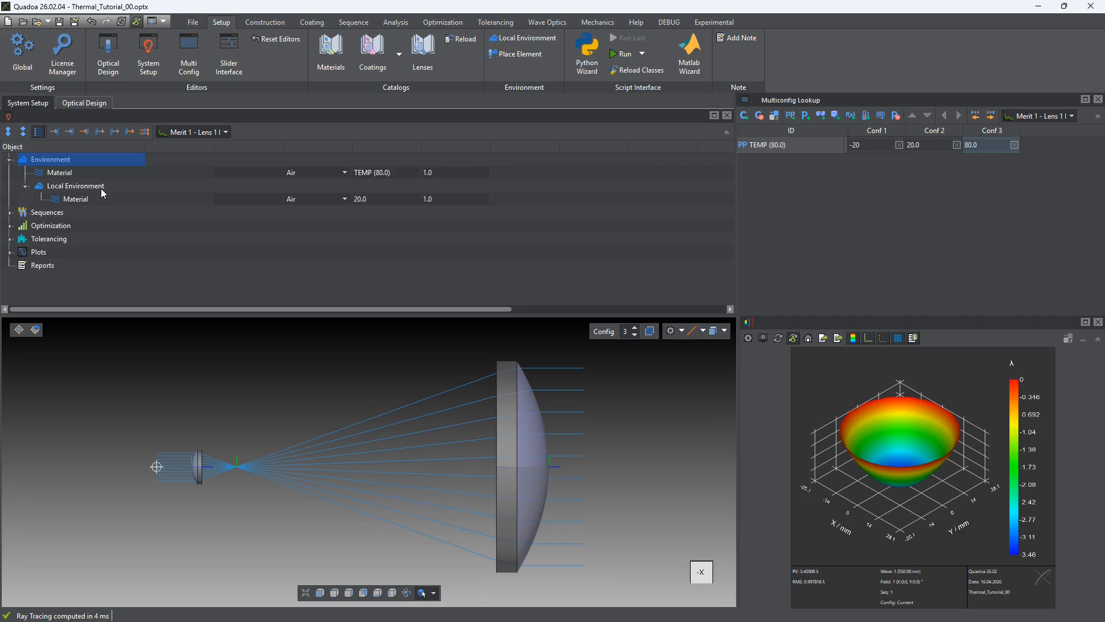
right_click(117, 187)
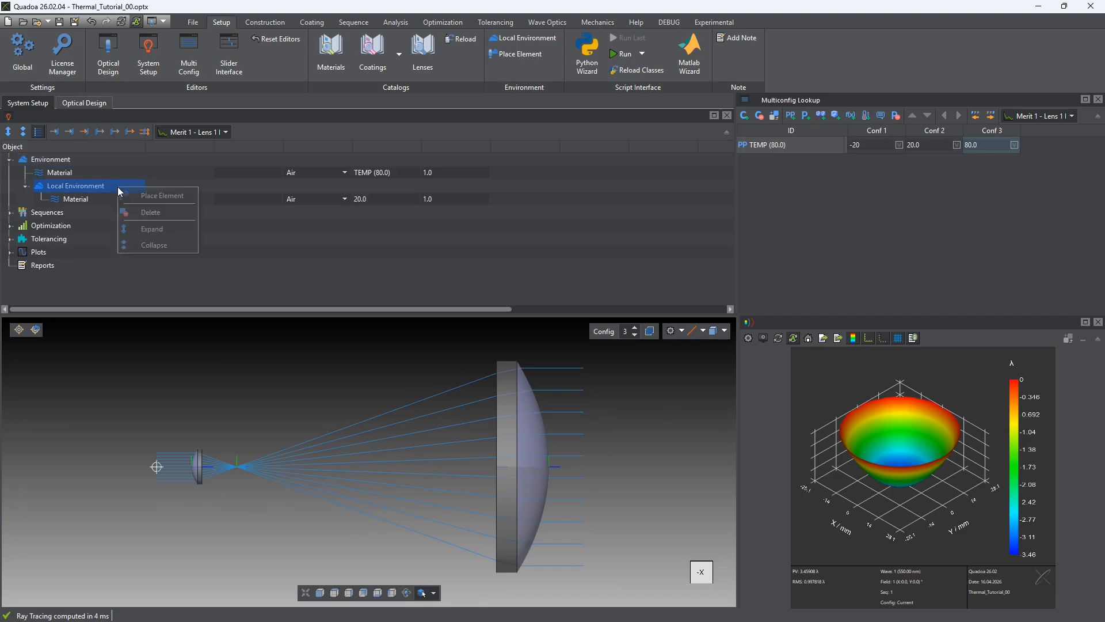
click(148, 210)
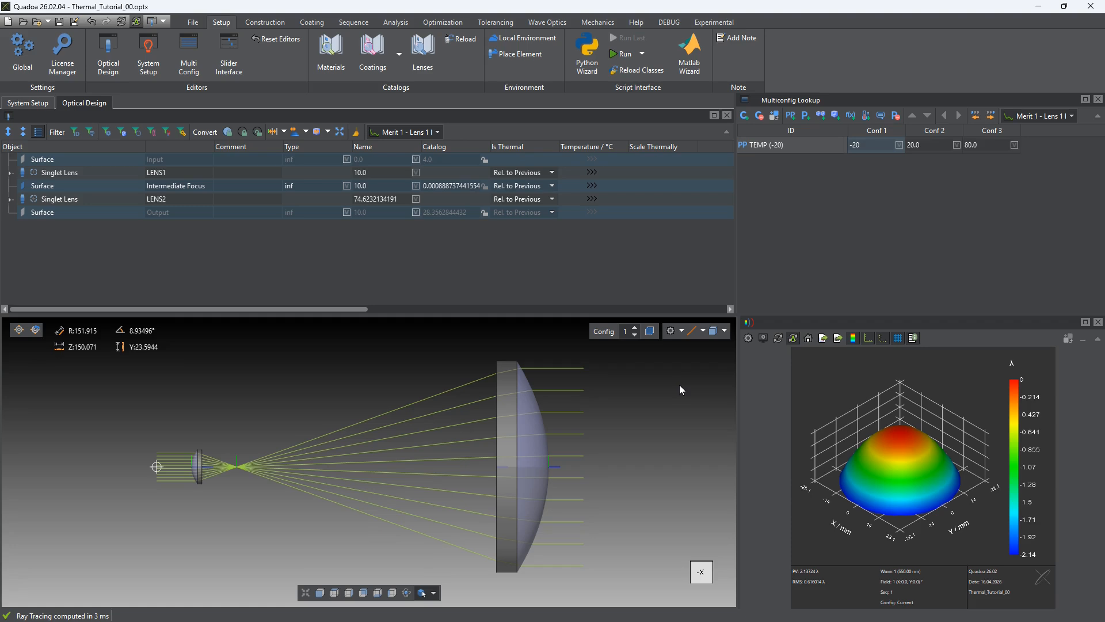
Inspect the thermal expansion coefficient of N-F2 in the SCHOTT material catalog, and close the catalog
click(331, 51)
scroll(460, 296, down, 5)
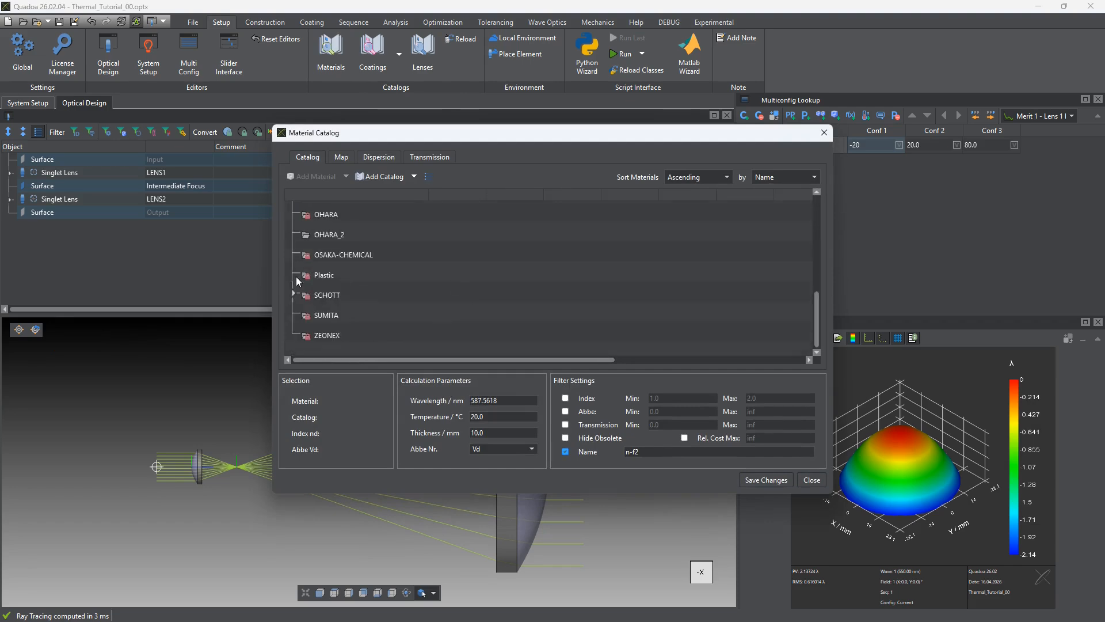
click(293, 293)
double_click(350, 315)
scroll(488, 306, down, 2)
click(459, 279)
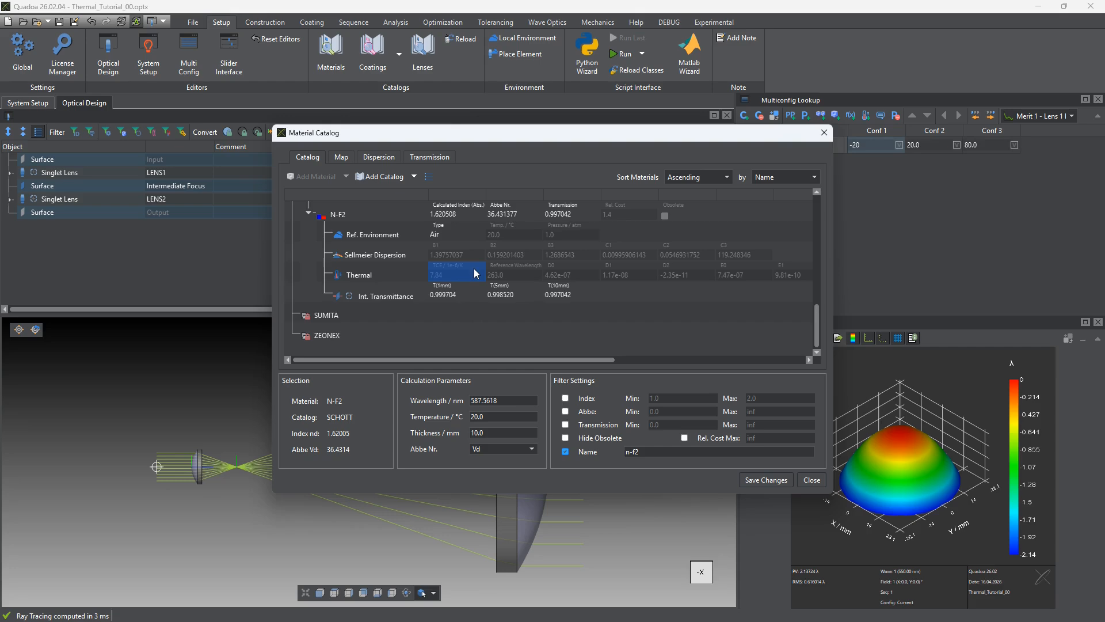
click(801, 479)
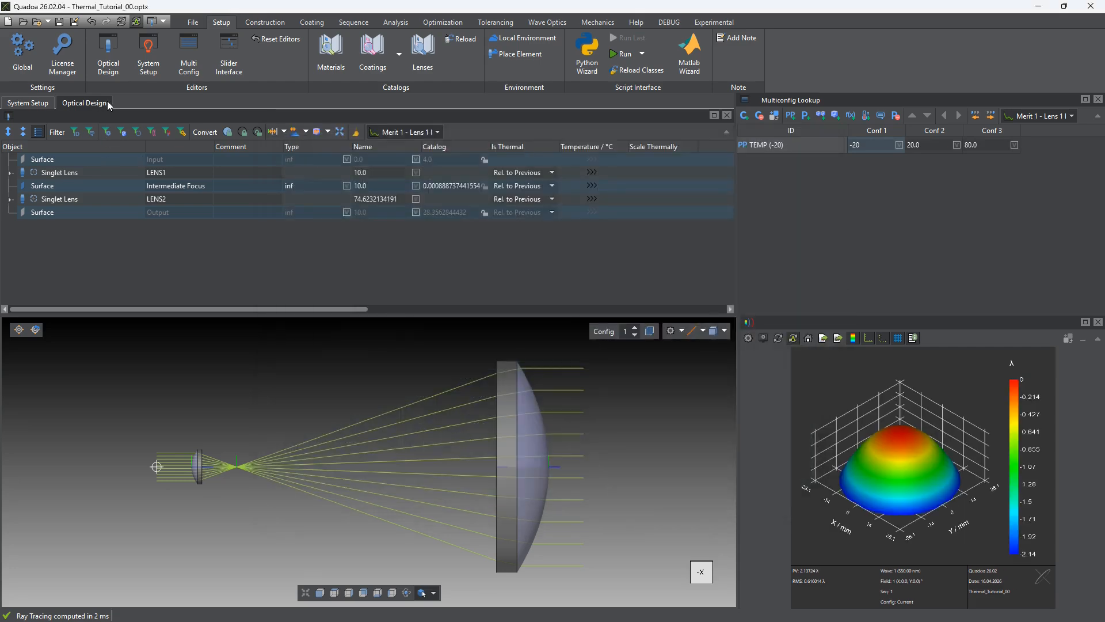
Enable the Scale Thermally option for the materials of LENS1 and LENS2
click(11, 173)
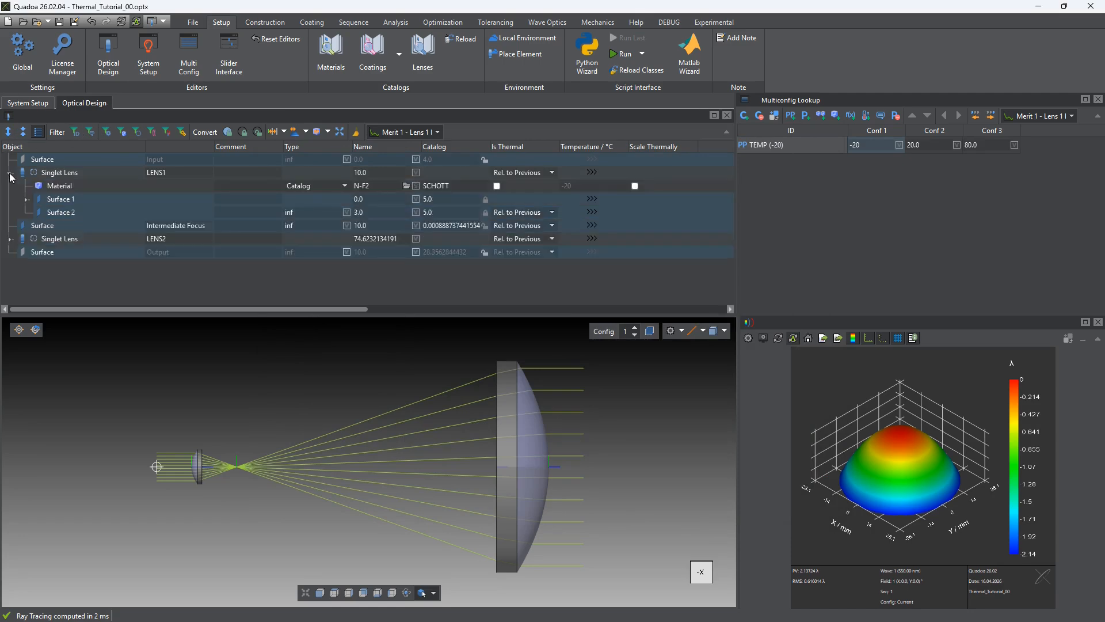
click(156, 188)
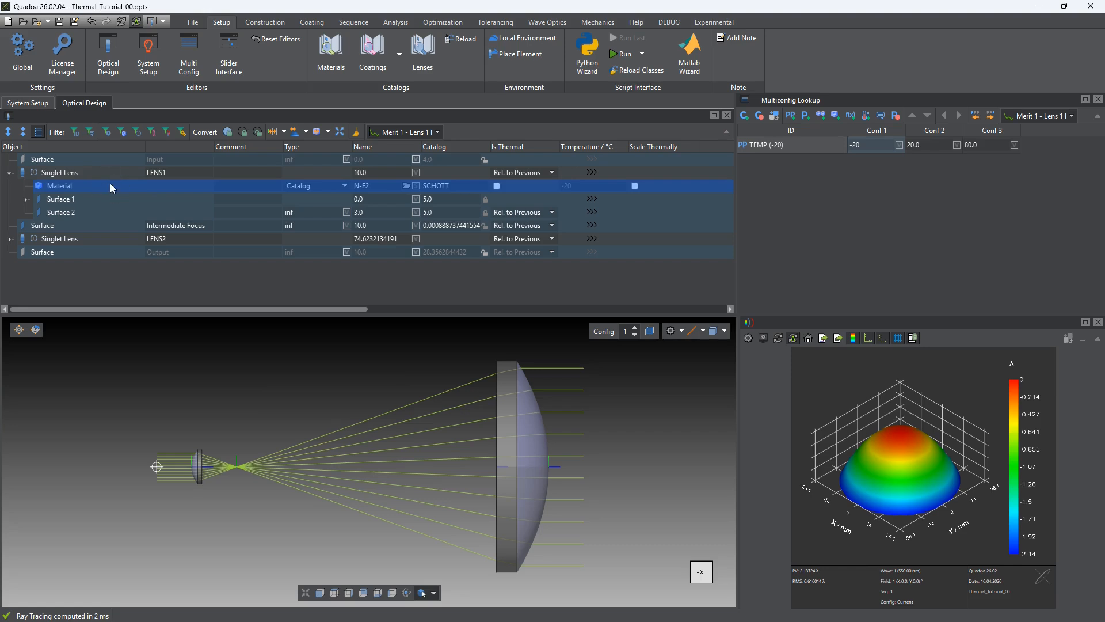
click(636, 187)
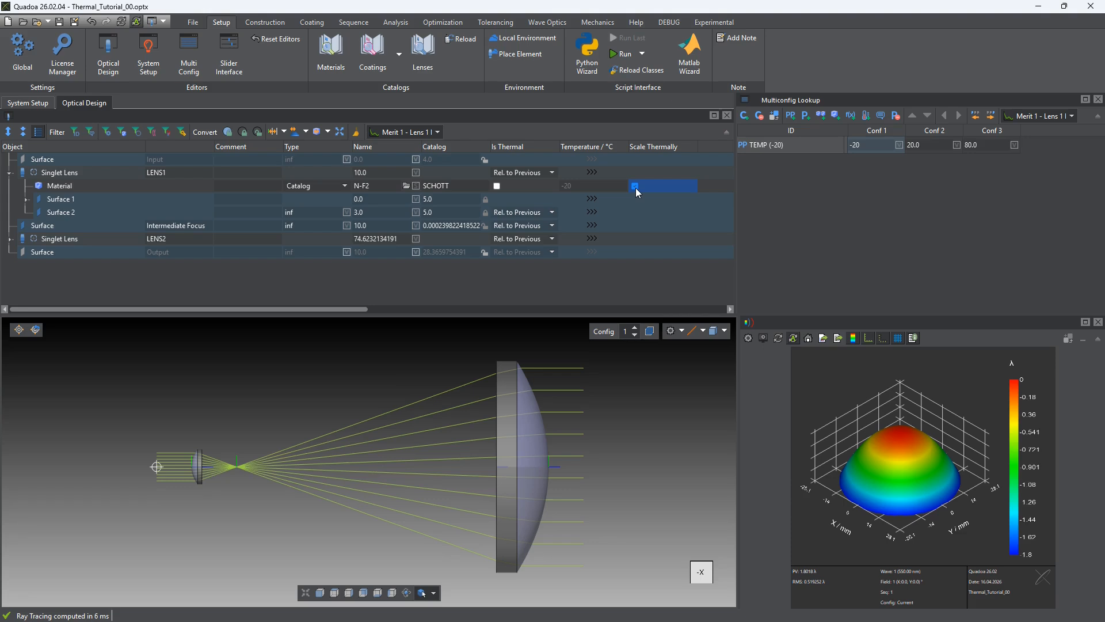
click(11, 238)
click(191, 255)
click(635, 252)
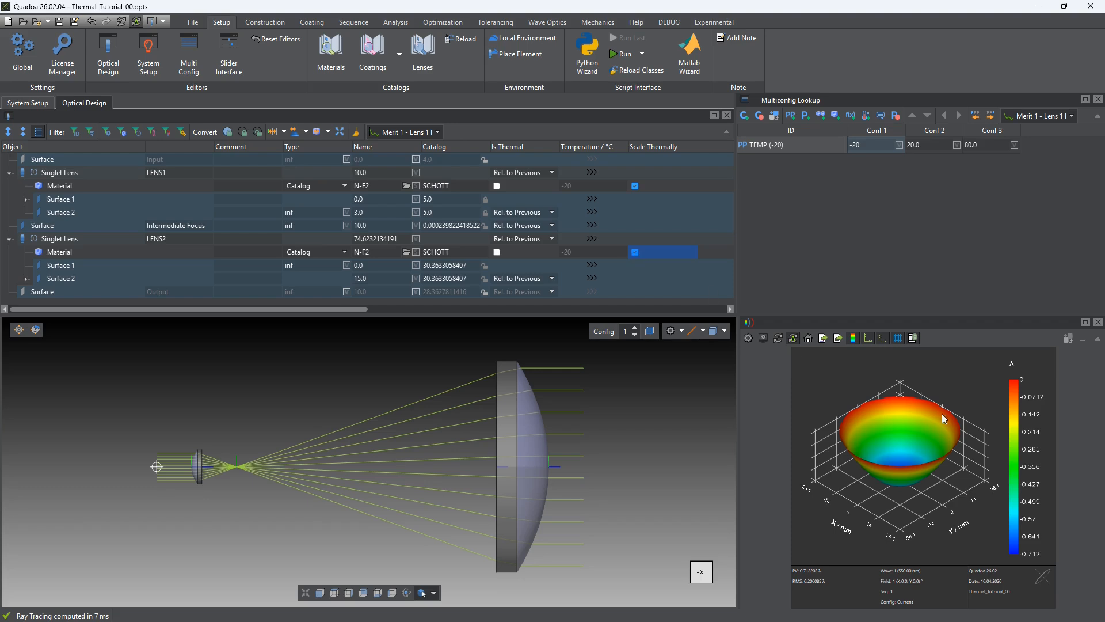
Toggle Scale Thermally for the LENS2 material off and on to compare the wavefront plot
click(635, 252)
click(636, 252)
click(635, 253)
click(636, 252)
Add a fourth configuration with TEMP set to 1000, and compare the edge of LENS2 between Conf 1 and Conf 4
click(745, 117)
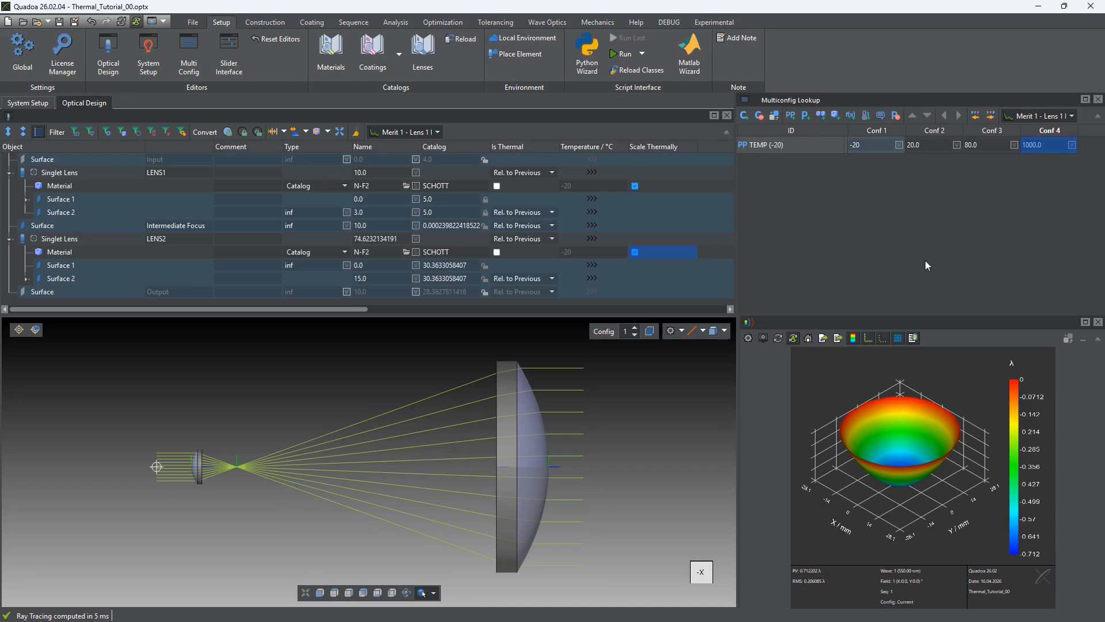
scroll(506, 362, up, 5)
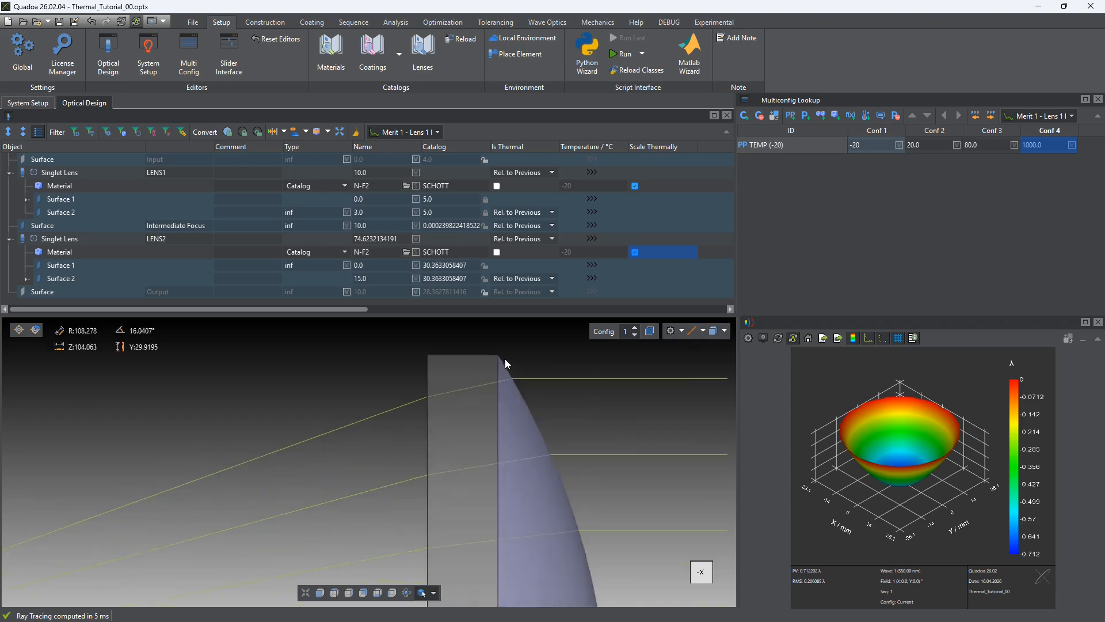
scroll(502, 351, up, 5)
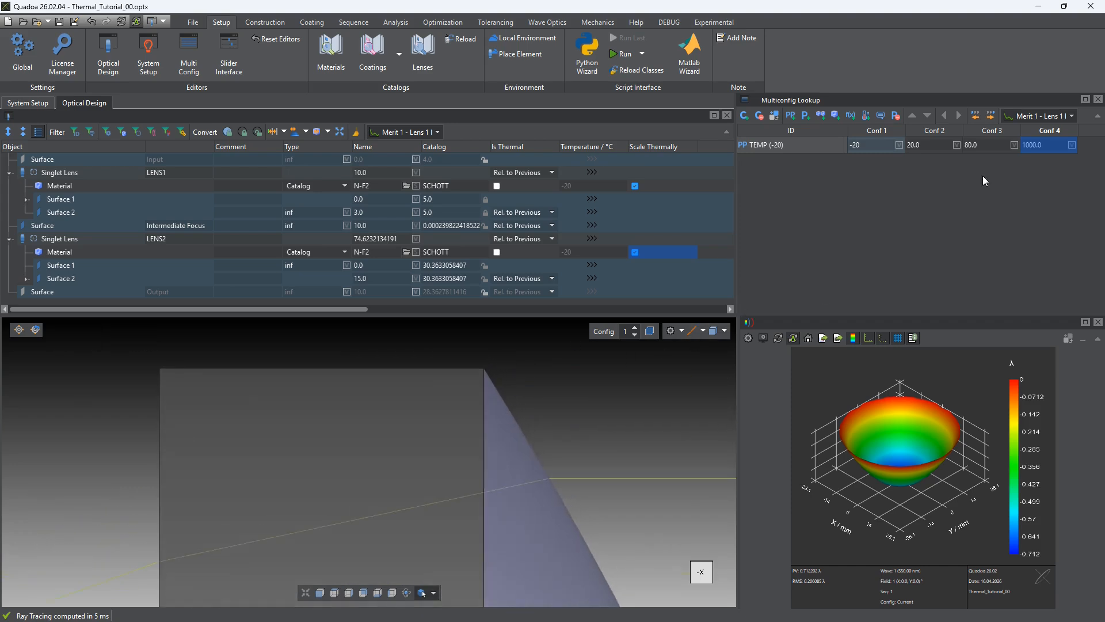
click(889, 130)
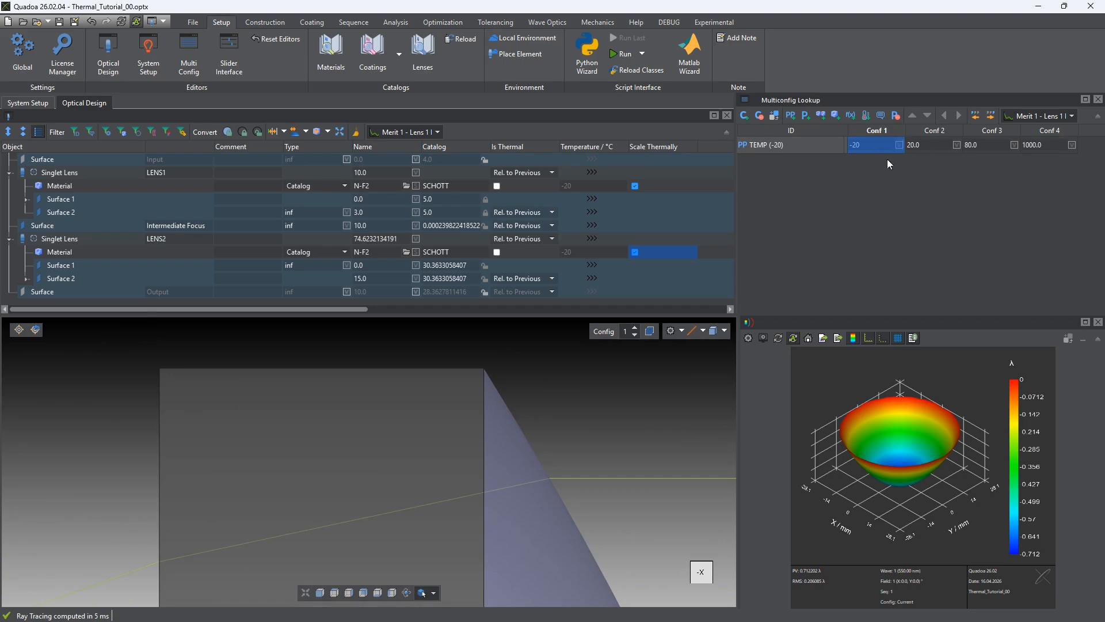
click(1052, 128)
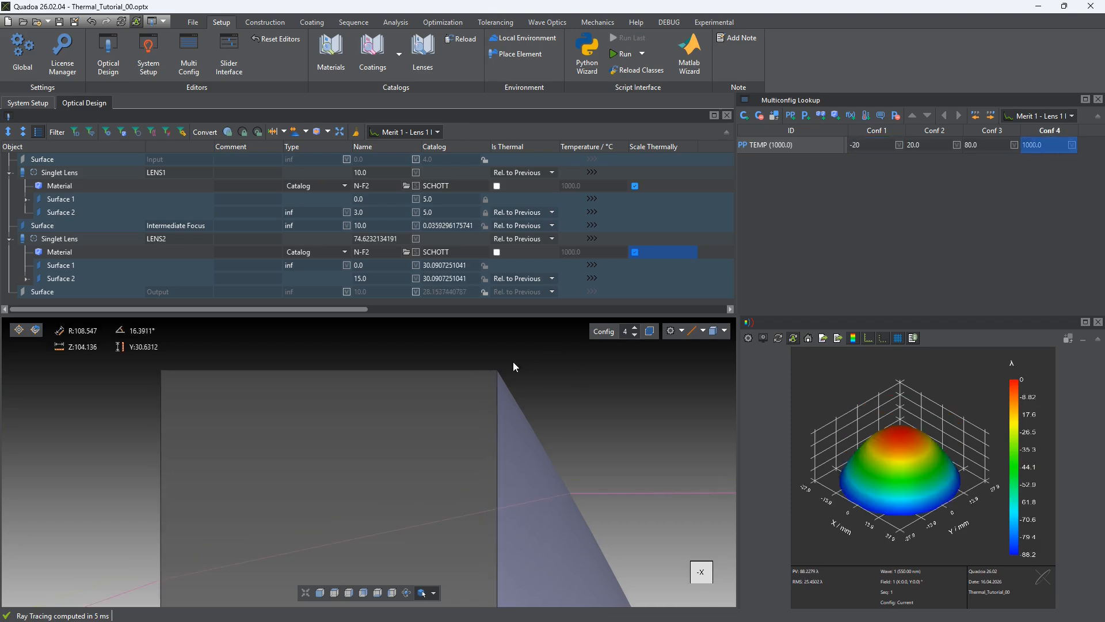
click(882, 131)
click(1049, 129)
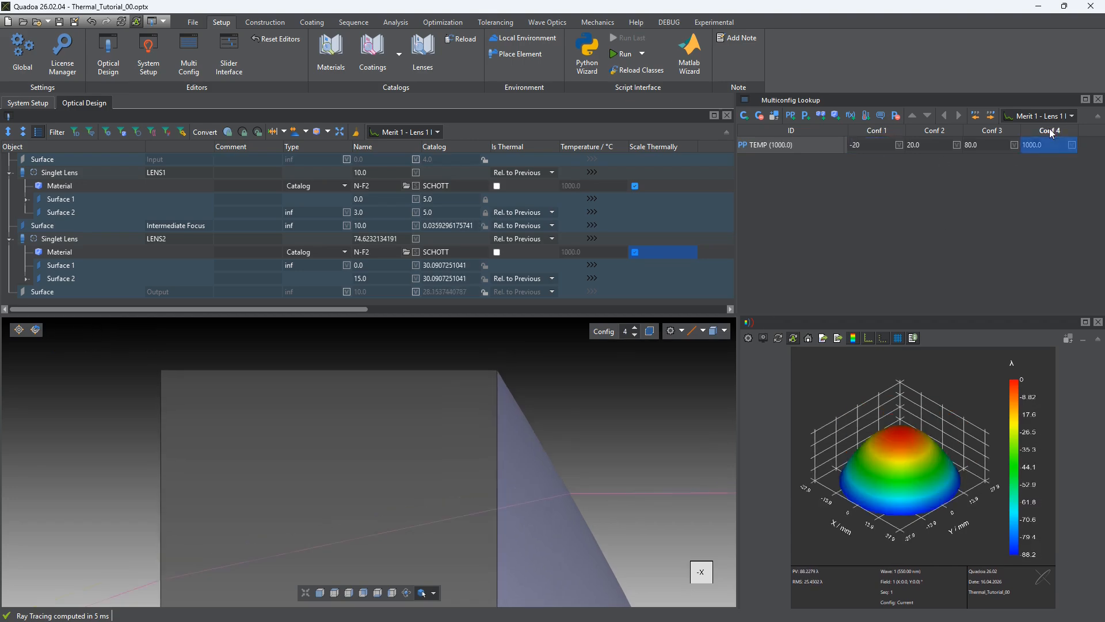
click(1048, 131)
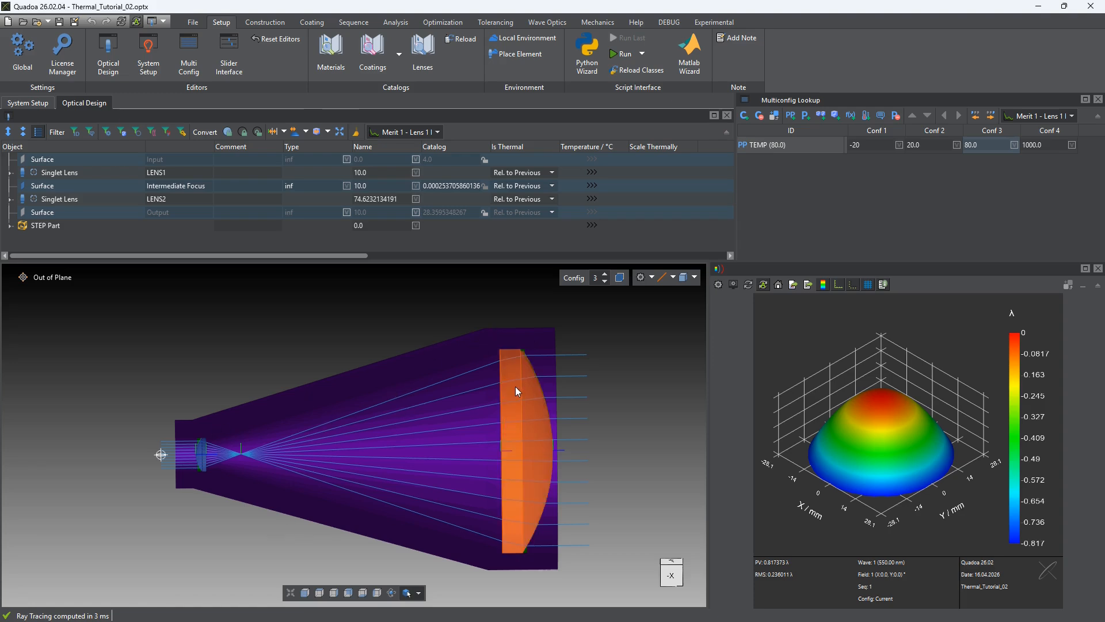
Hide LENS2 to examine its contact ring inside the housing STEP part, and show the lens again
right_click(99, 200)
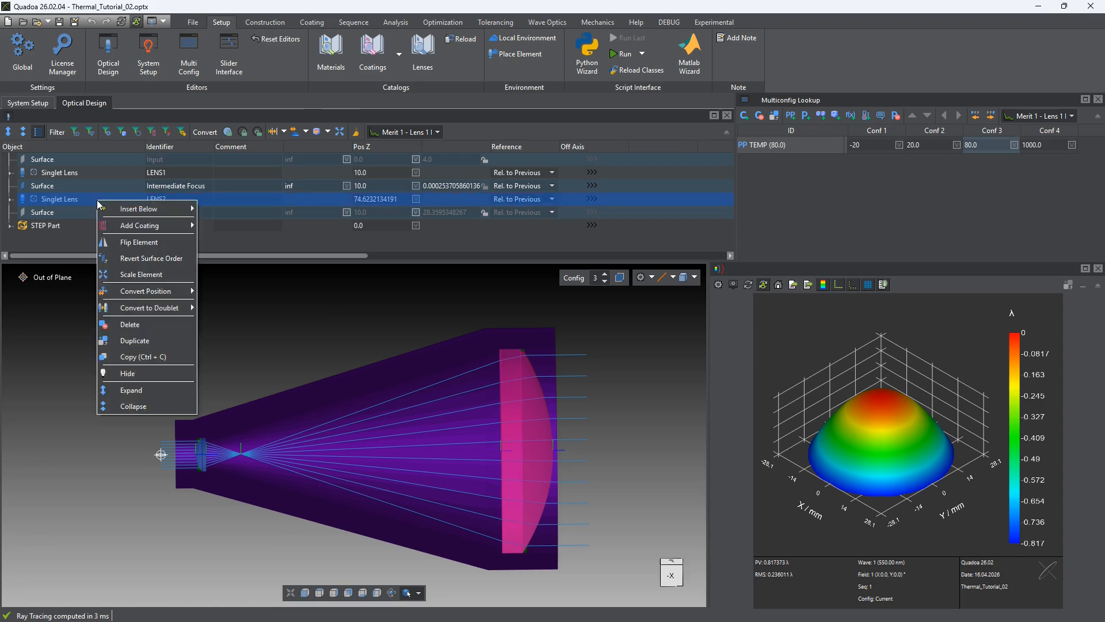
click(154, 371)
drag(477, 424, 564, 447)
scroll(507, 420, up, 6)
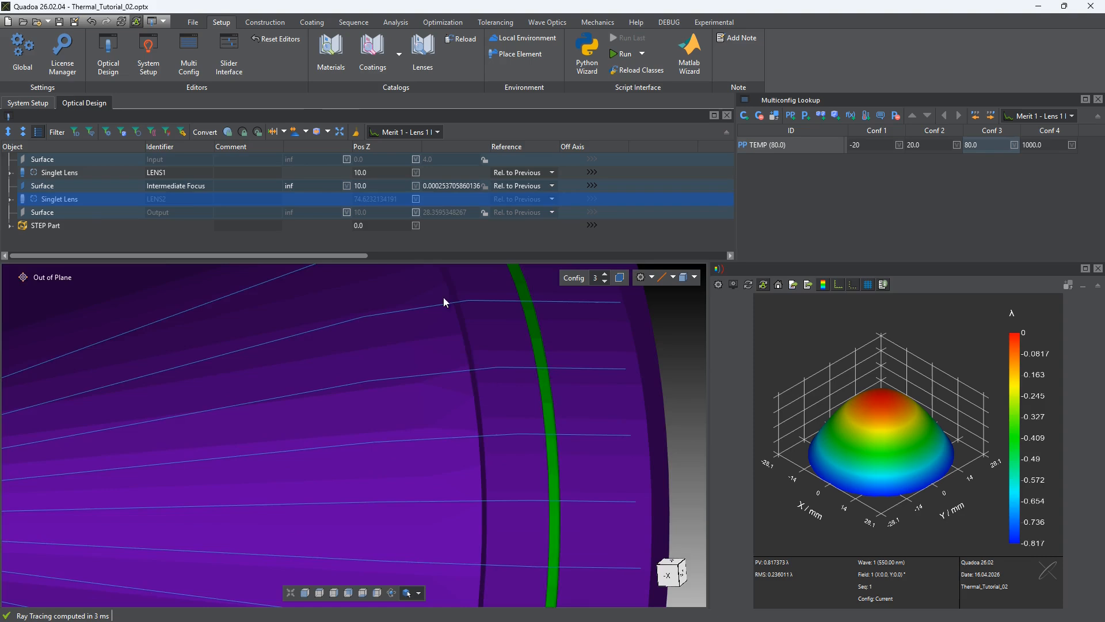
scroll(451, 336, down, 5)
scroll(459, 343, down, 2)
drag(470, 409, 538, 381)
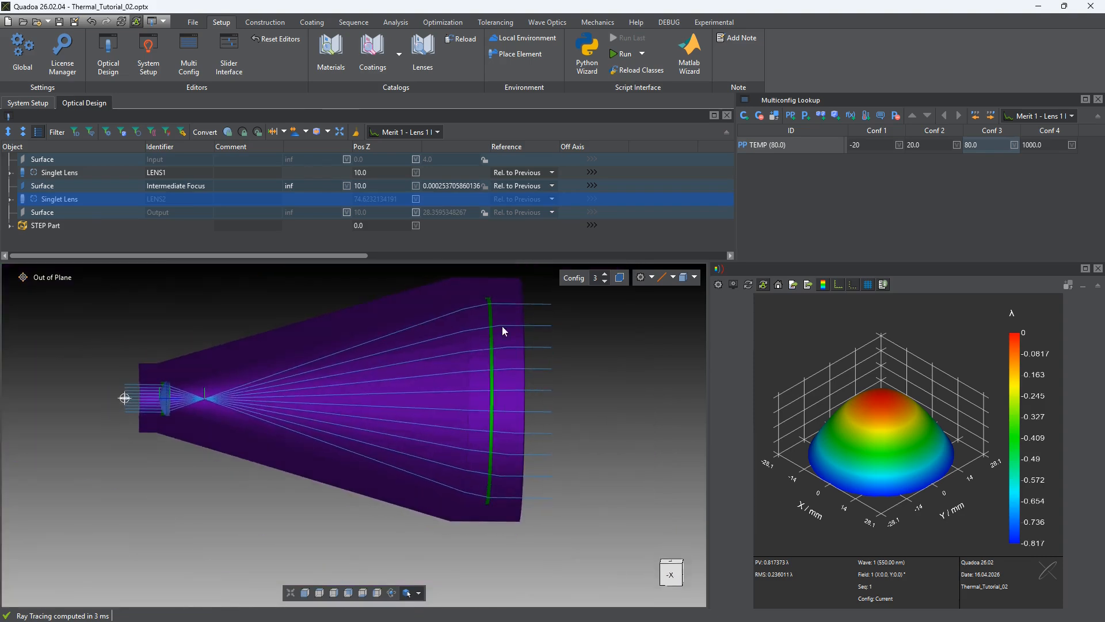
drag(489, 310, 510, 377)
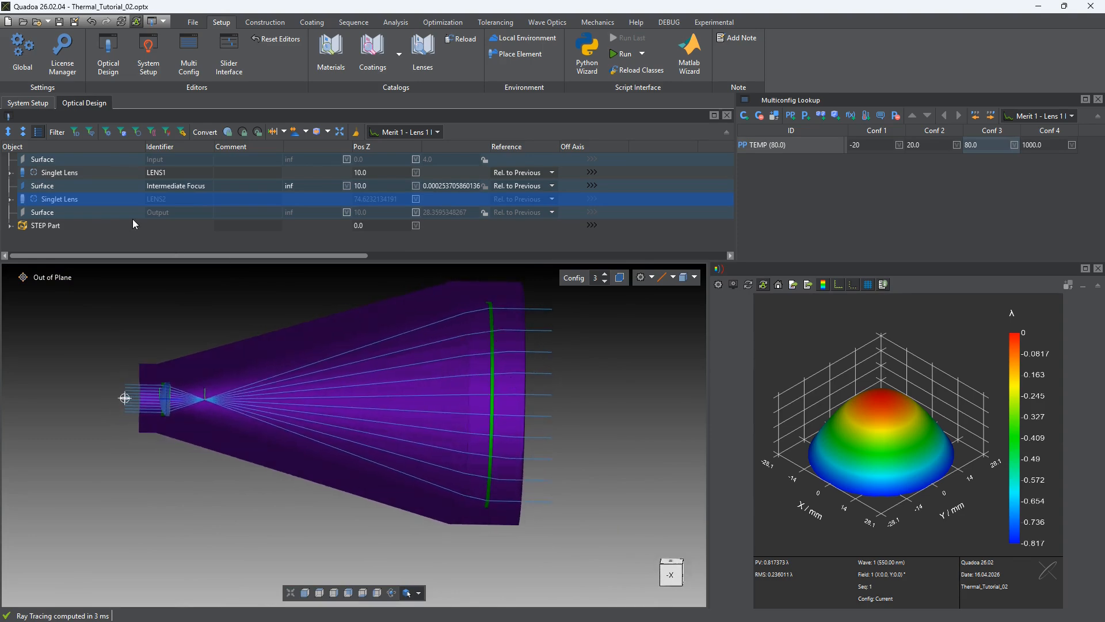
right_click(95, 198)
click(145, 372)
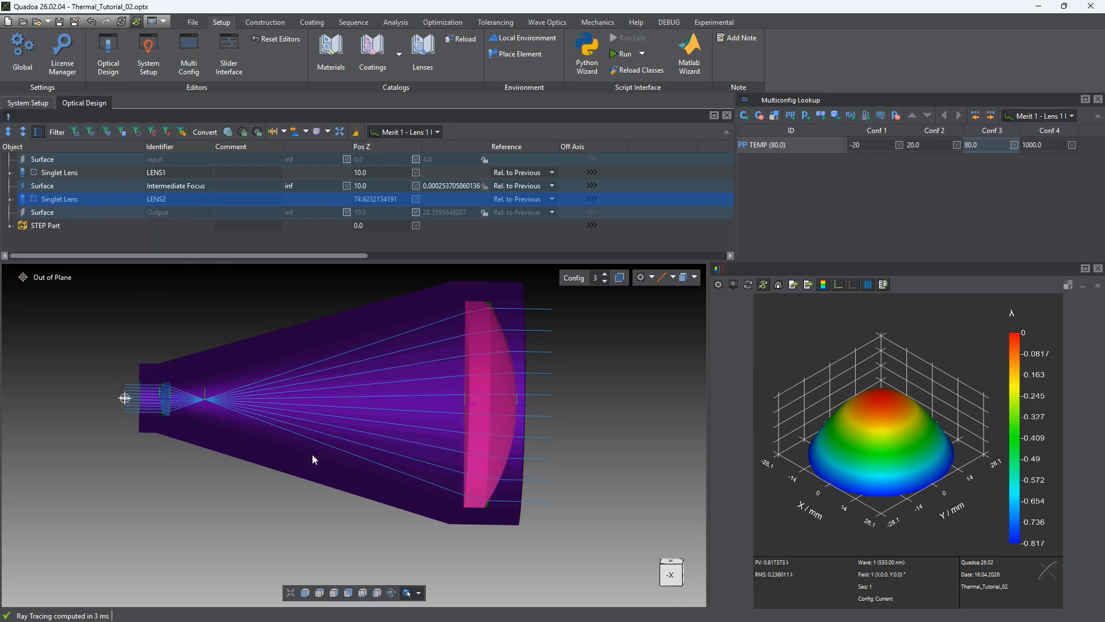
Examine how LENS1 is seated in the housing, and restore the full side view
click(166, 401)
scroll(158, 398, up, 7)
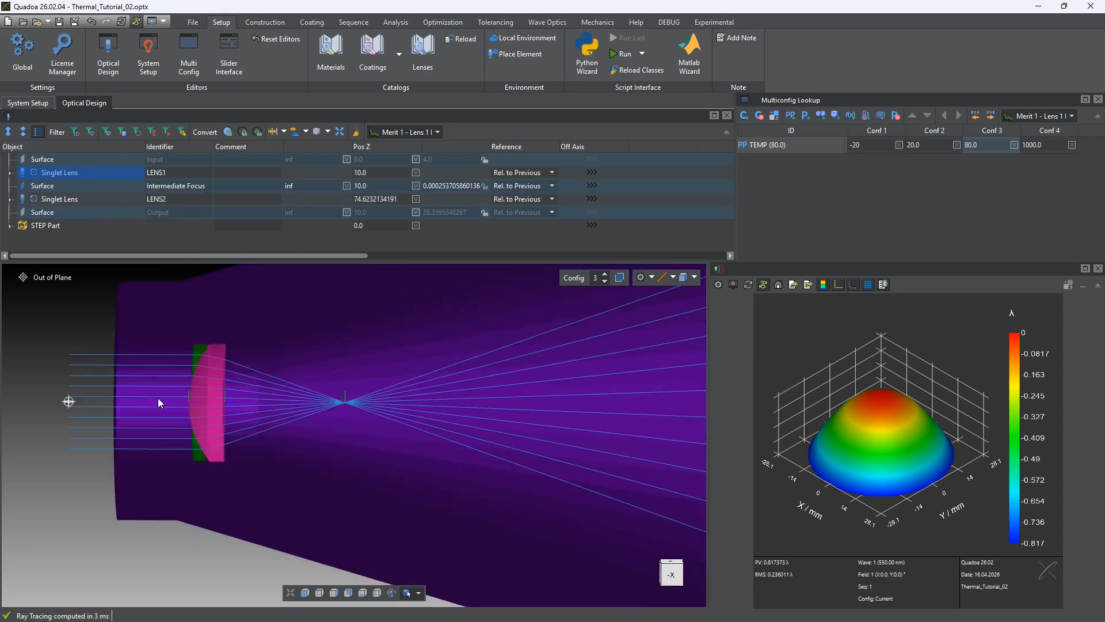
scroll(158, 398, down, 7)
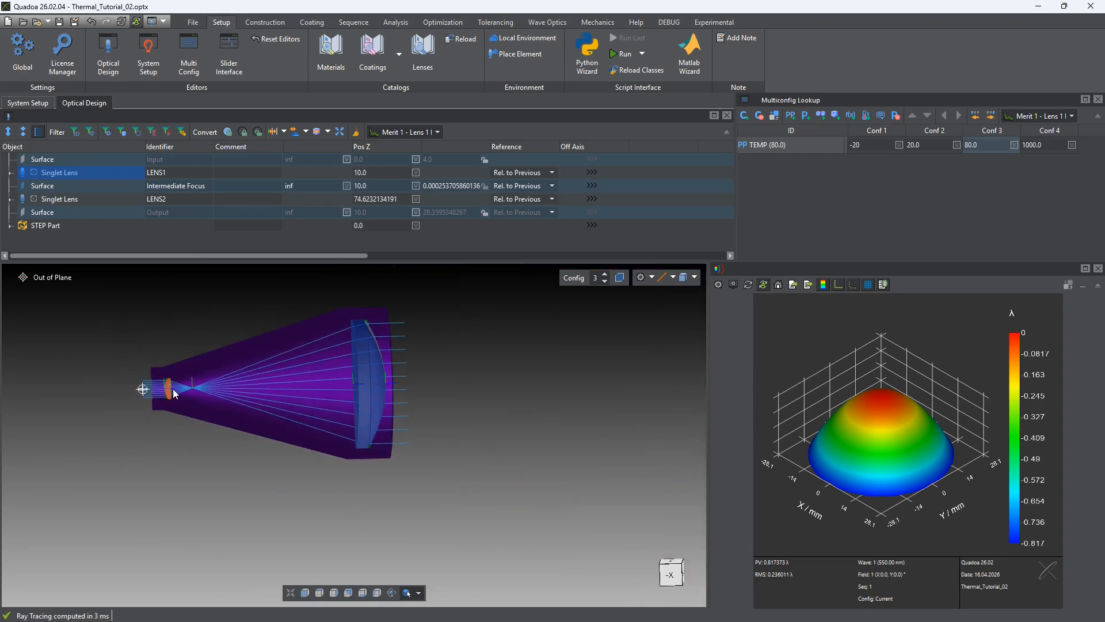
click(306, 593)
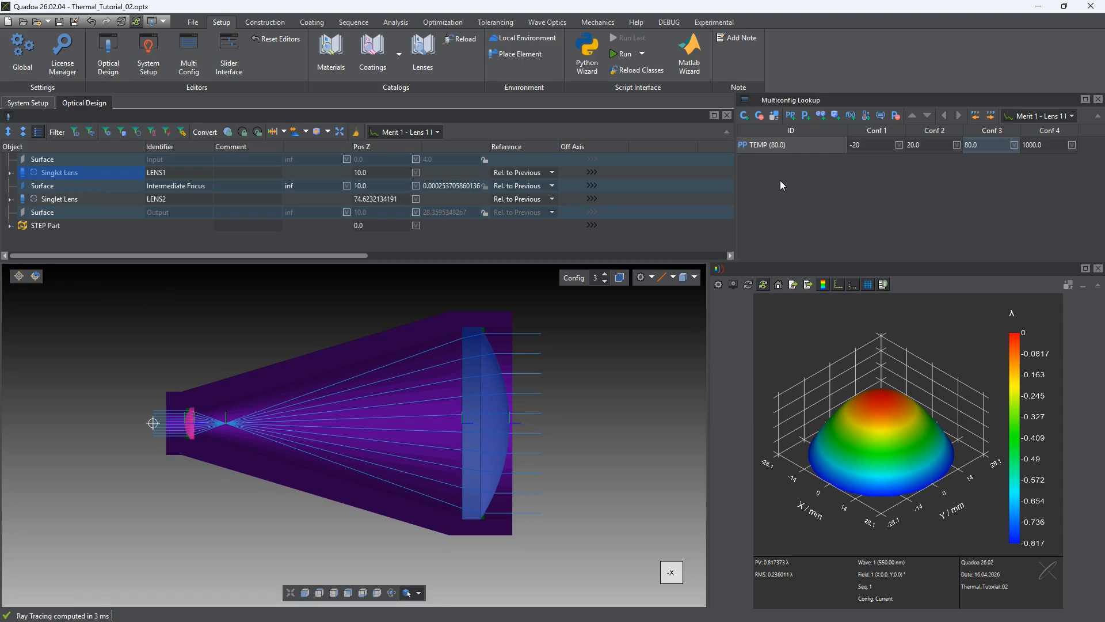
Add two thermal length parameters to the multiconfiguration table with the IDs Length 1 and Length 2
click(865, 118)
click(865, 119)
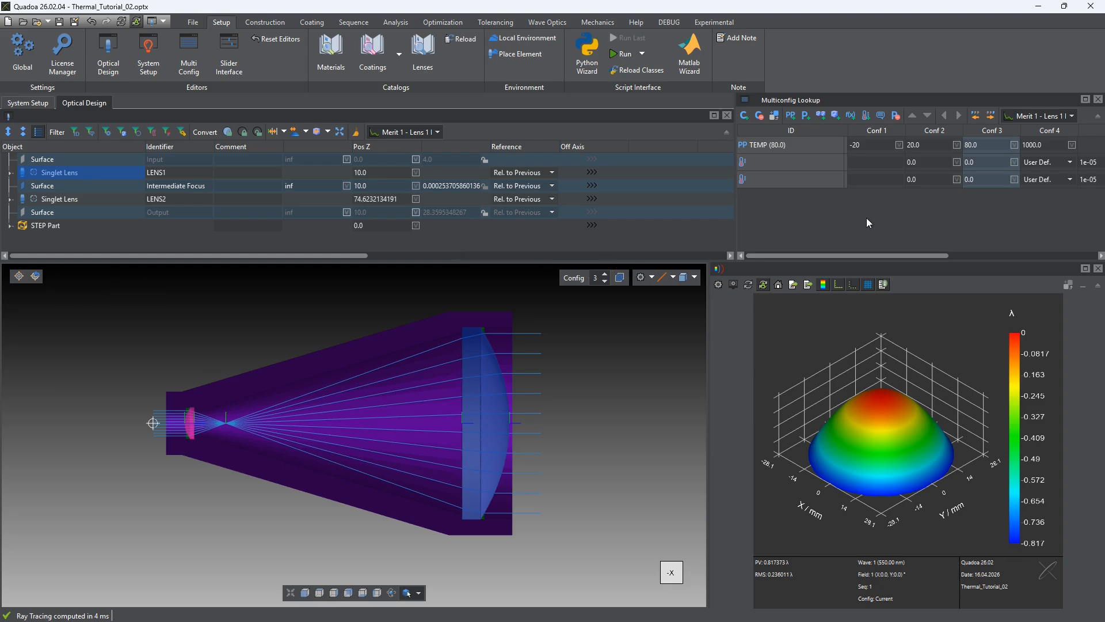
click(787, 167)
text(Len)
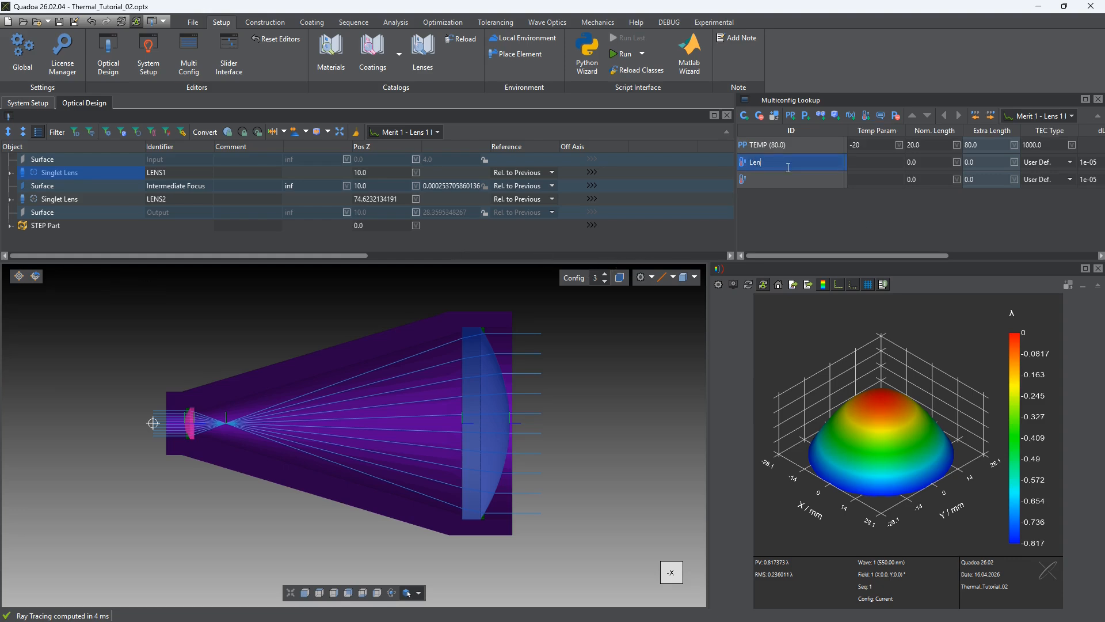
text(gth 1)
click(804, 180)
text(Length 2)
key(Return)
Assign TEMP as the temperature parameter of both Length 1 and Length 2
click(865, 162)
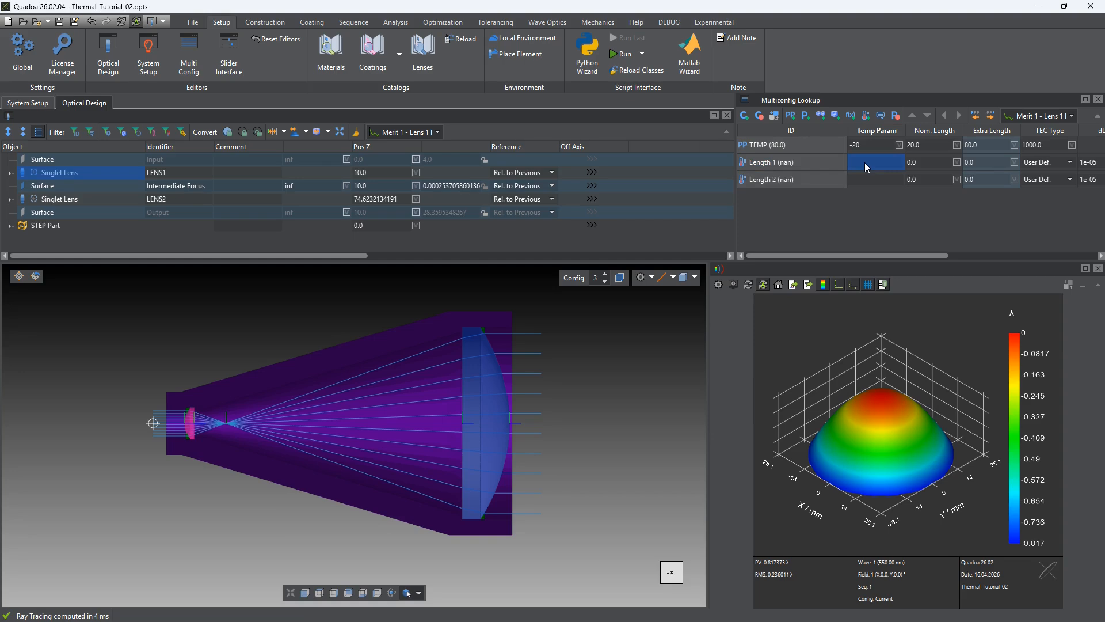
text(TEMP)
key(Return)
text(TEMP)
key(Return)
Set the nominal length of Length 1 to 10.0, copied from the Pos Z of the Intermediate Focus surface
drag(735, 211, 657, 212)
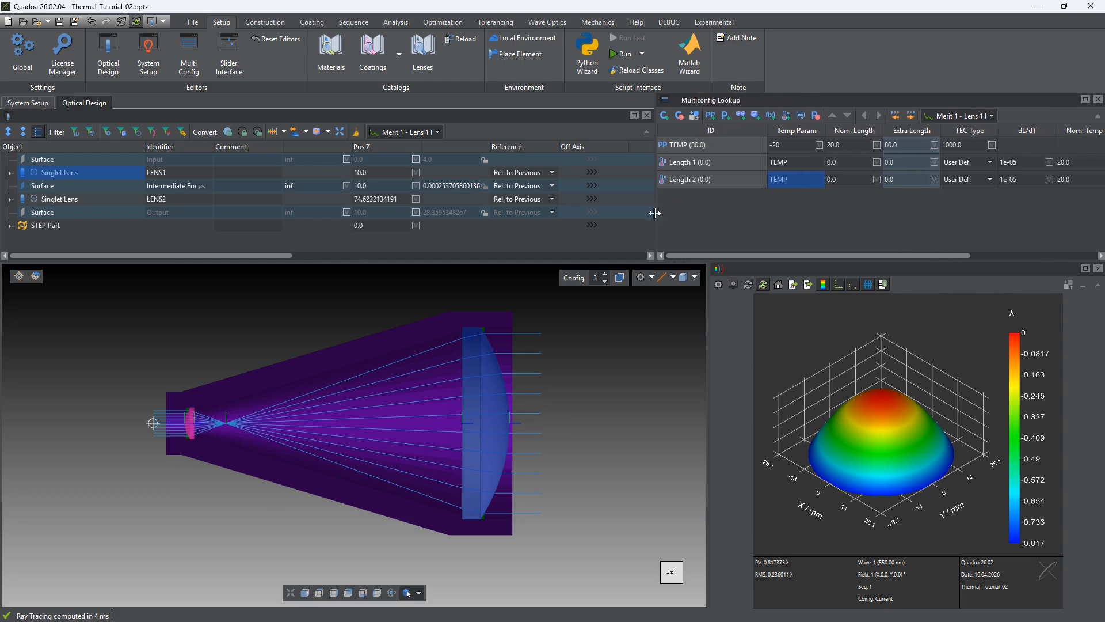
click(840, 163)
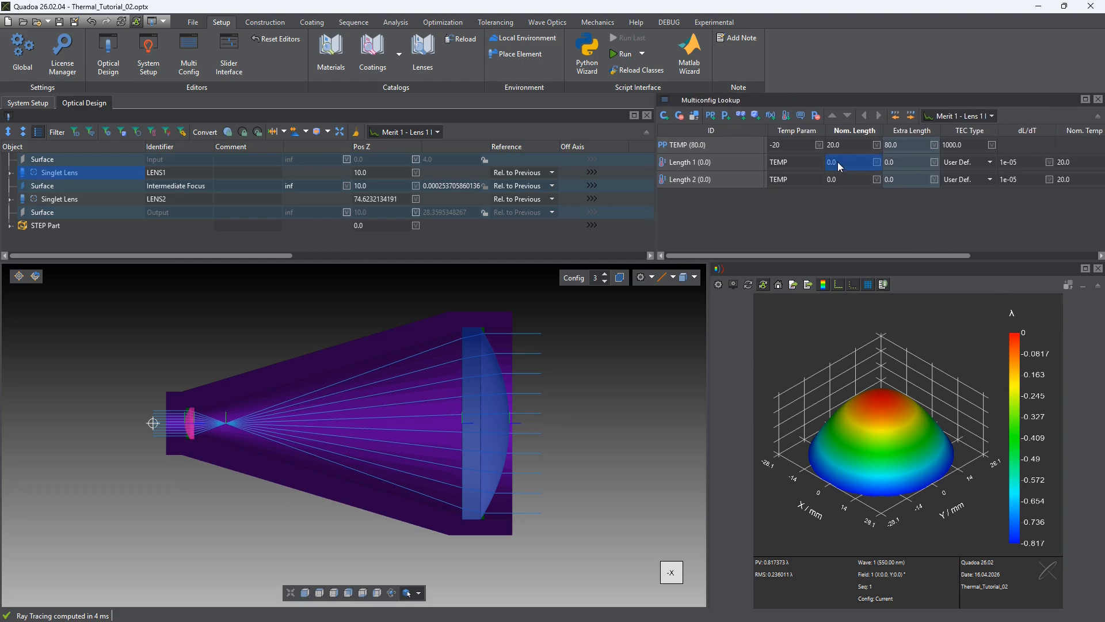
click(1084, 165)
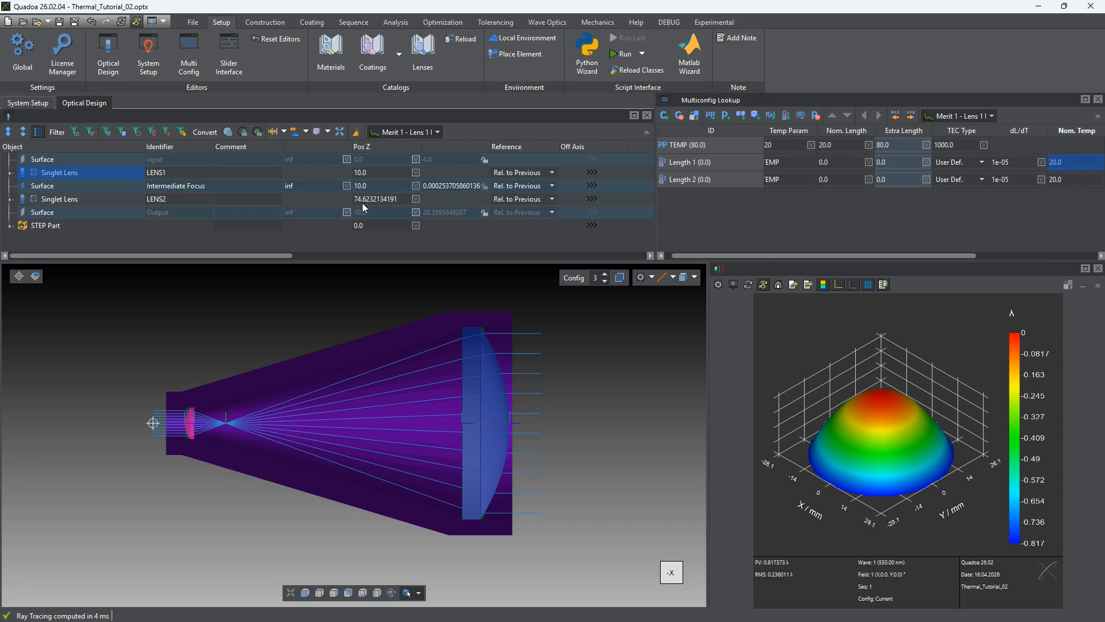
click(372, 186)
click(372, 187)
key(ctrl+c)
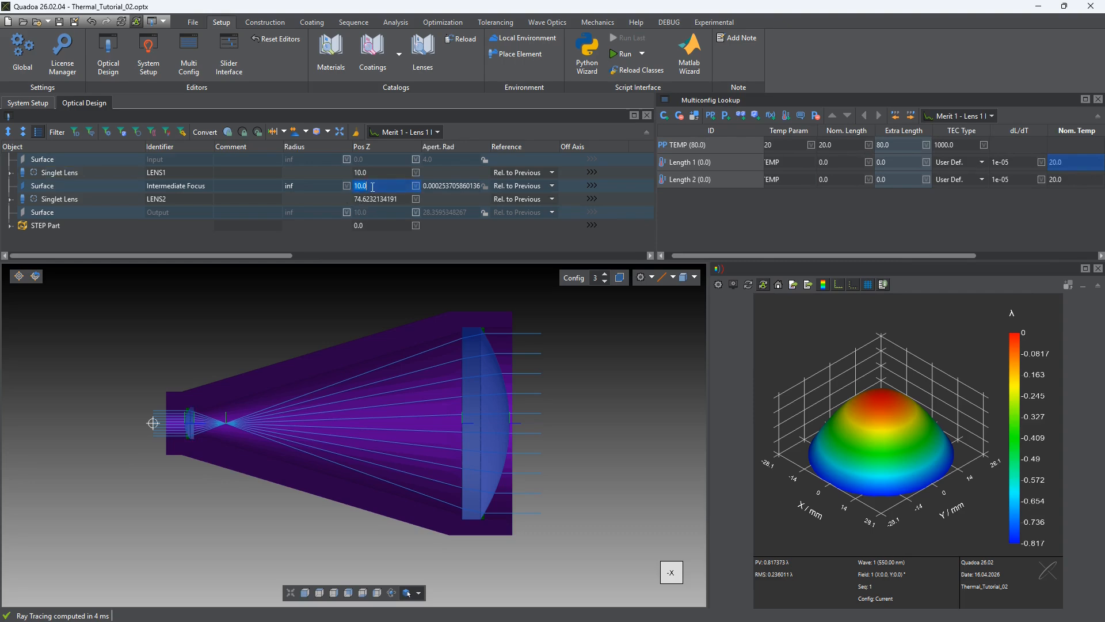
click(836, 163)
key(ctrl+v)
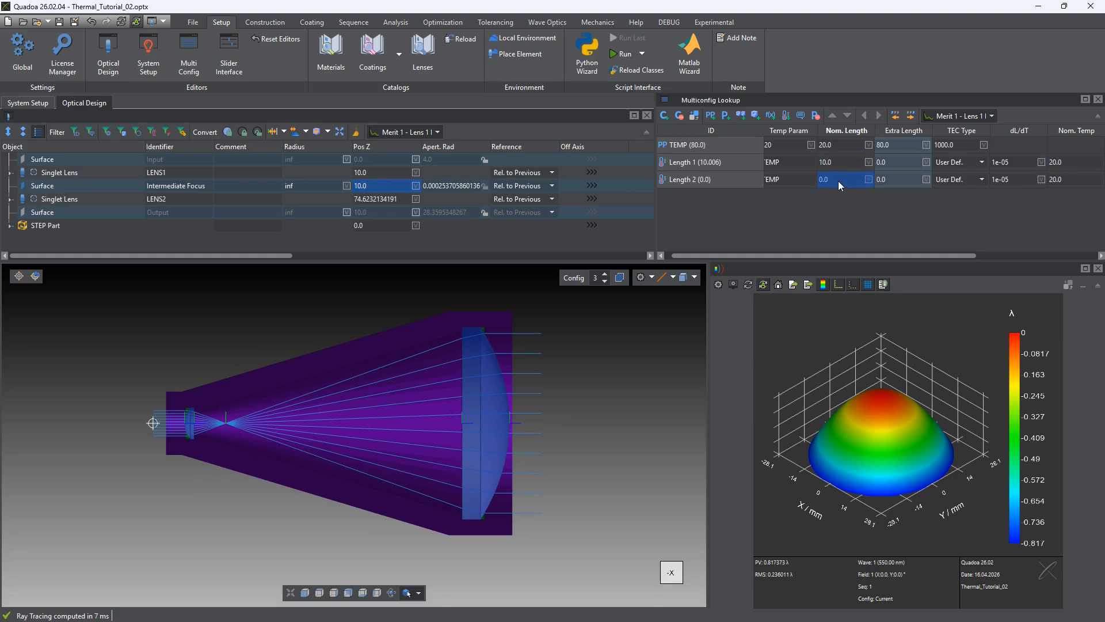
Set the nominal length of Length 2 to 74.6232134191166, copied from the Pos Z of LENS2
click(91, 203)
double_click(387, 199)
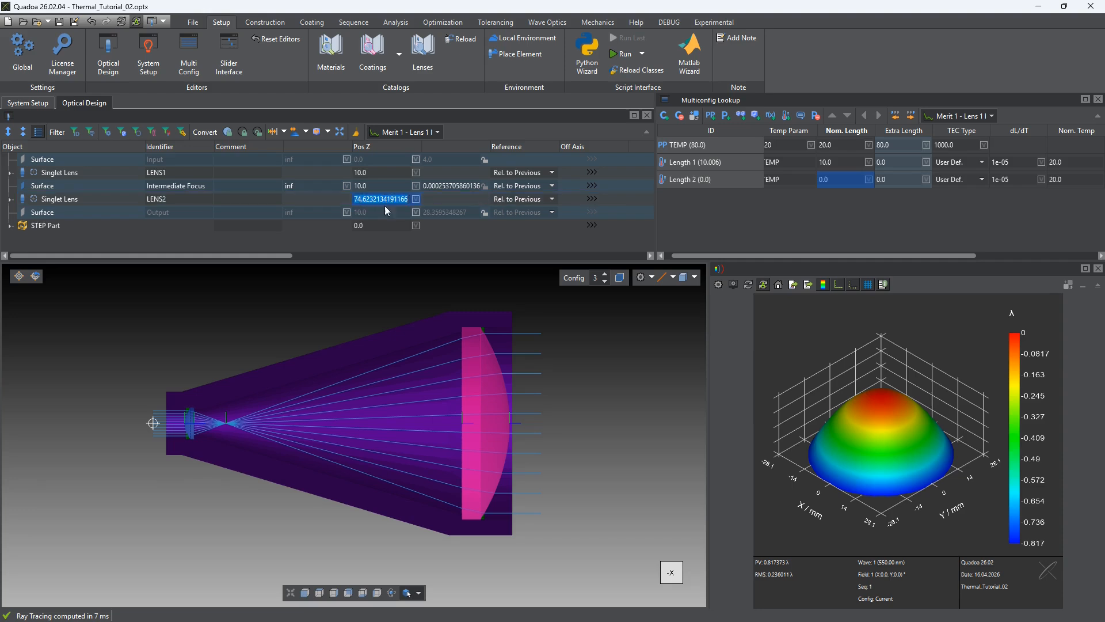
click(839, 179)
key(Return)
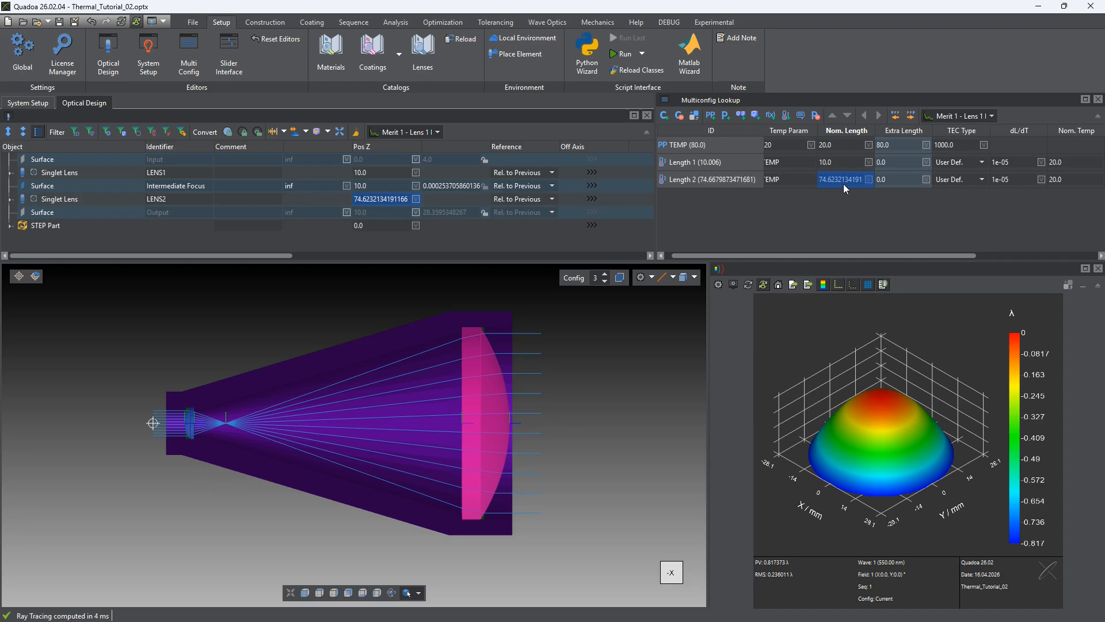
drag(830, 253, 803, 252)
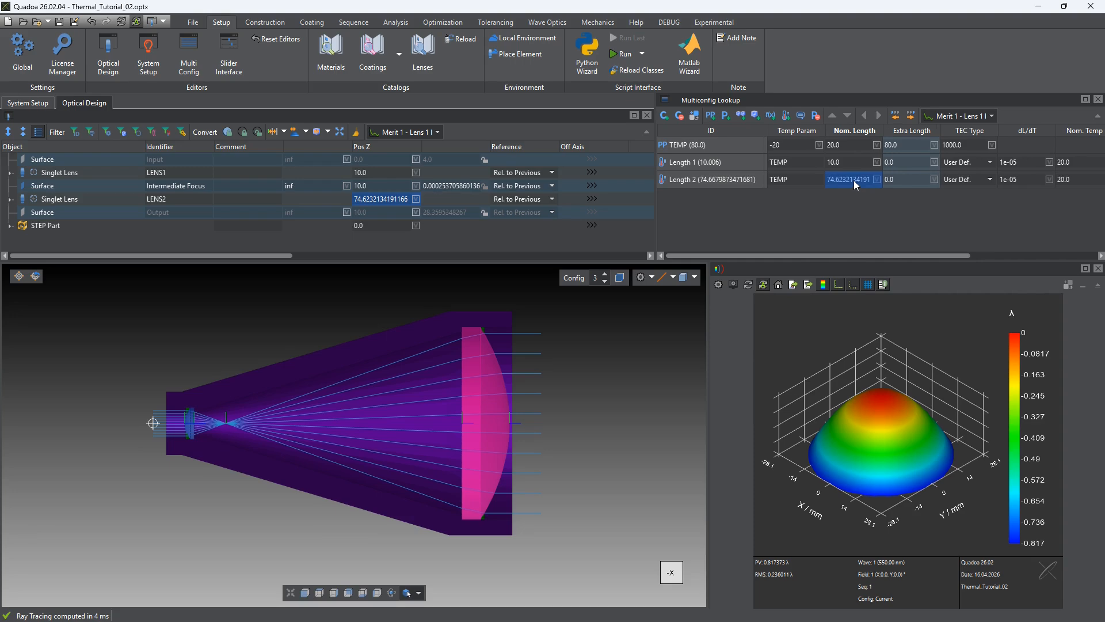
Set the TEC type of both Length 1 and Length 2 to Steel
click(974, 164)
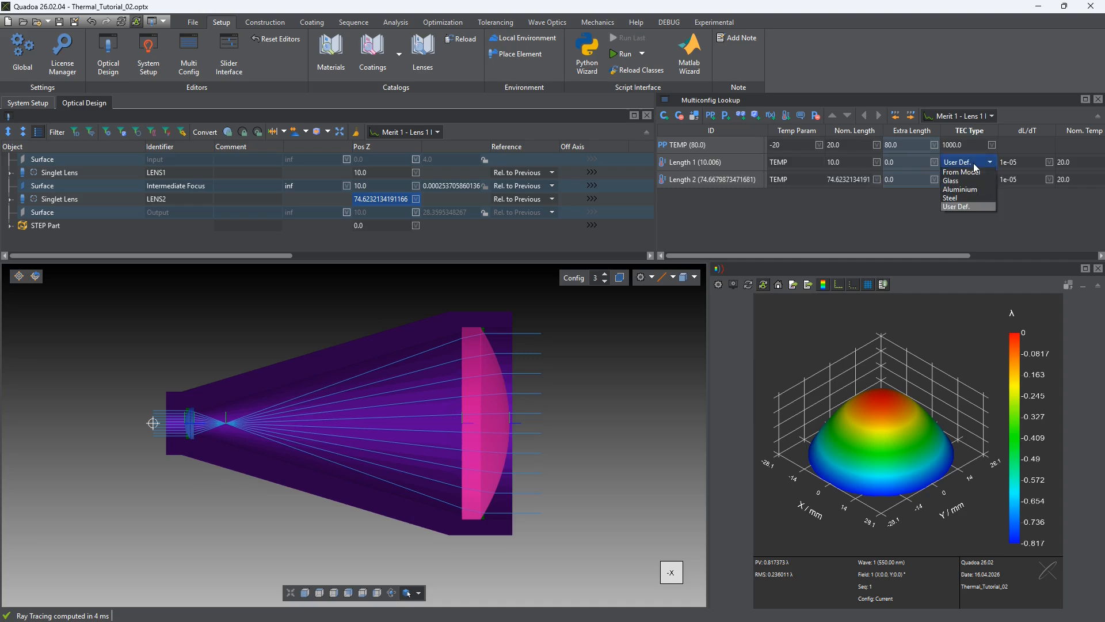
click(977, 227)
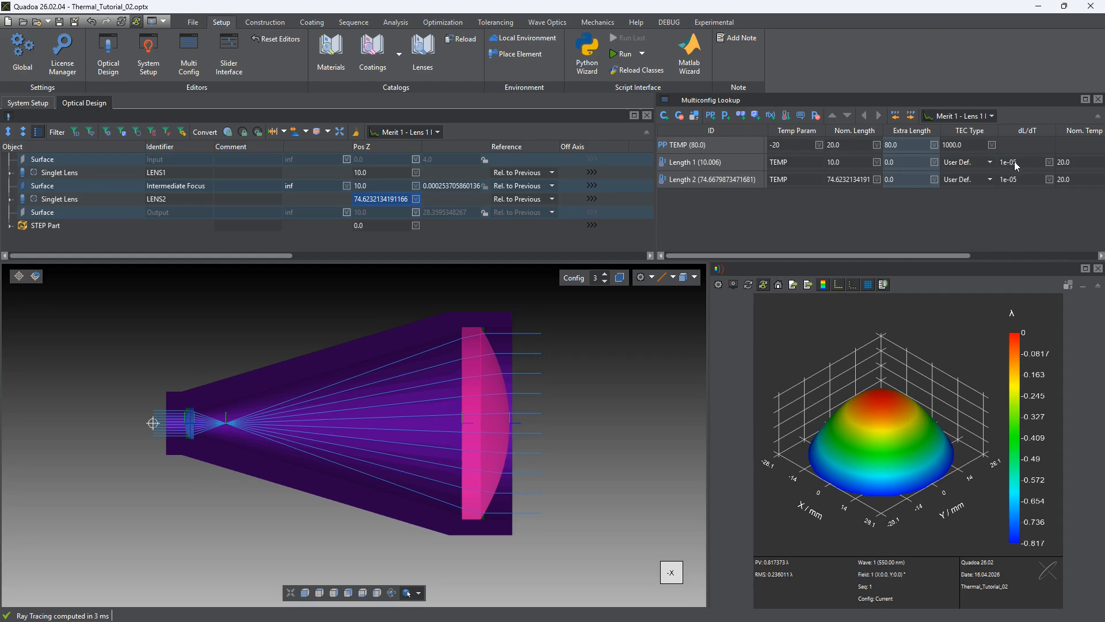
click(979, 162)
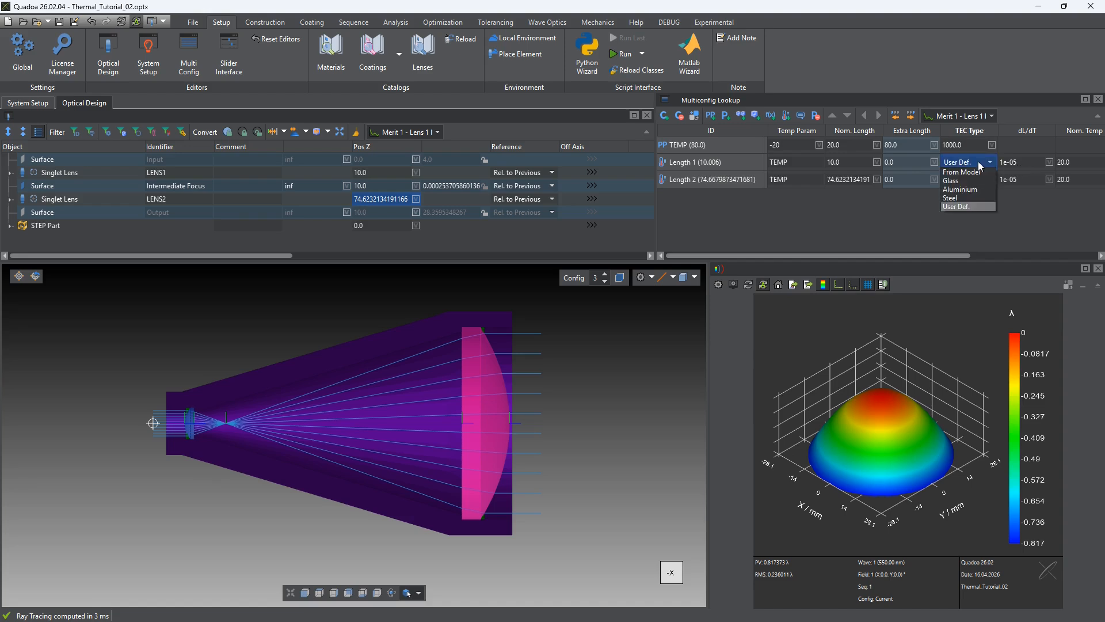
click(960, 199)
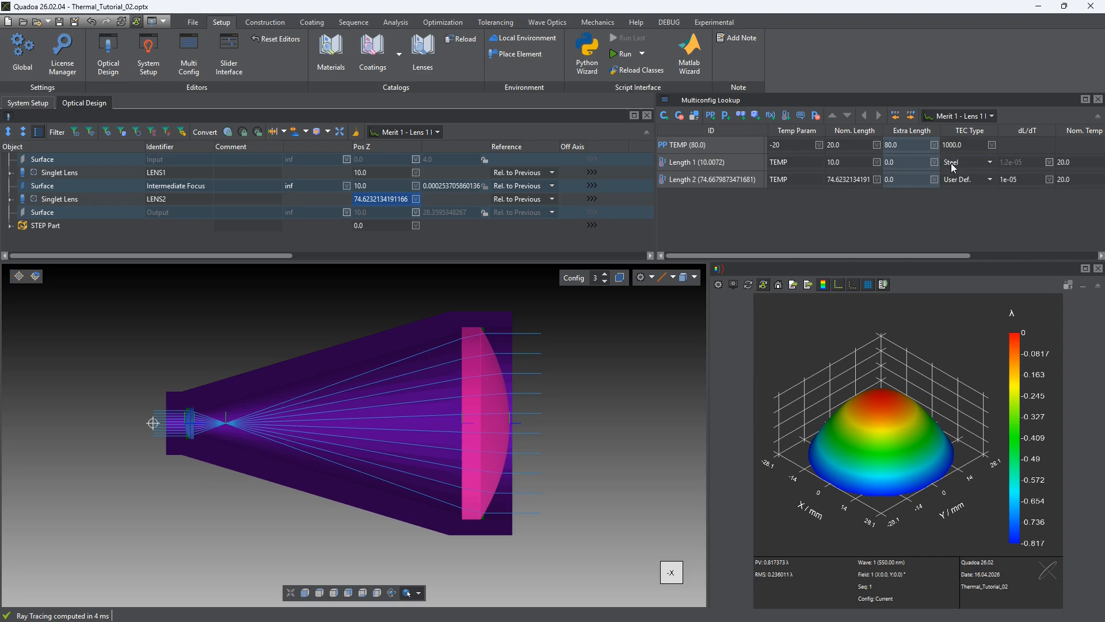
click(969, 181)
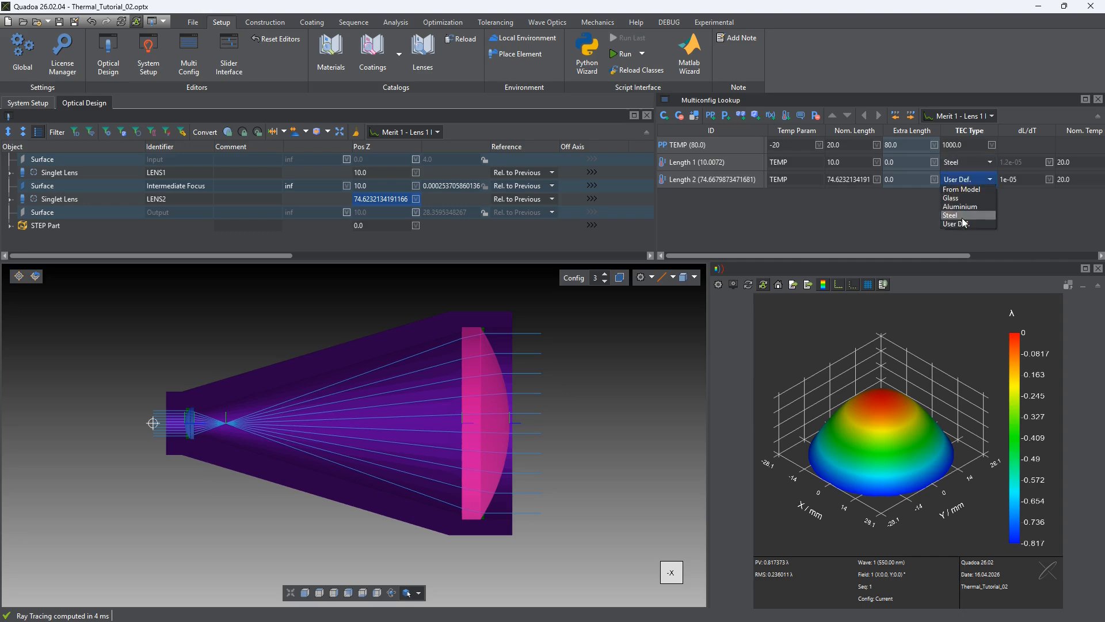
click(959, 206)
click(965, 215)
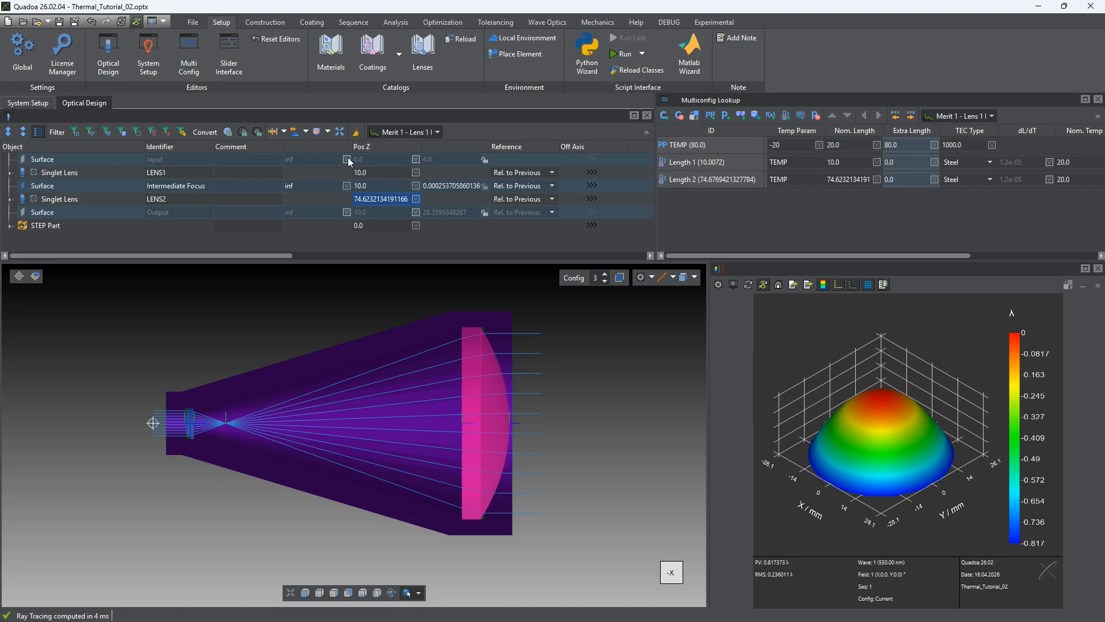
Link the Pos Z of Intermediate Focus to Length 1 and the Pos Z of LENS2 to Length 2
click(382, 186)
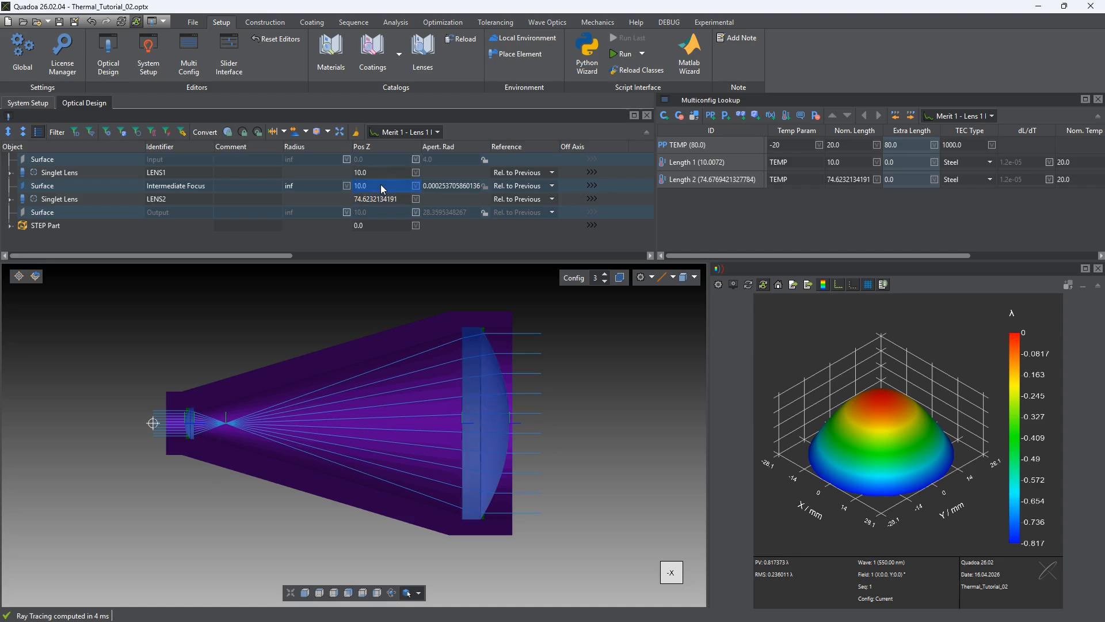
text(Length 1 ()
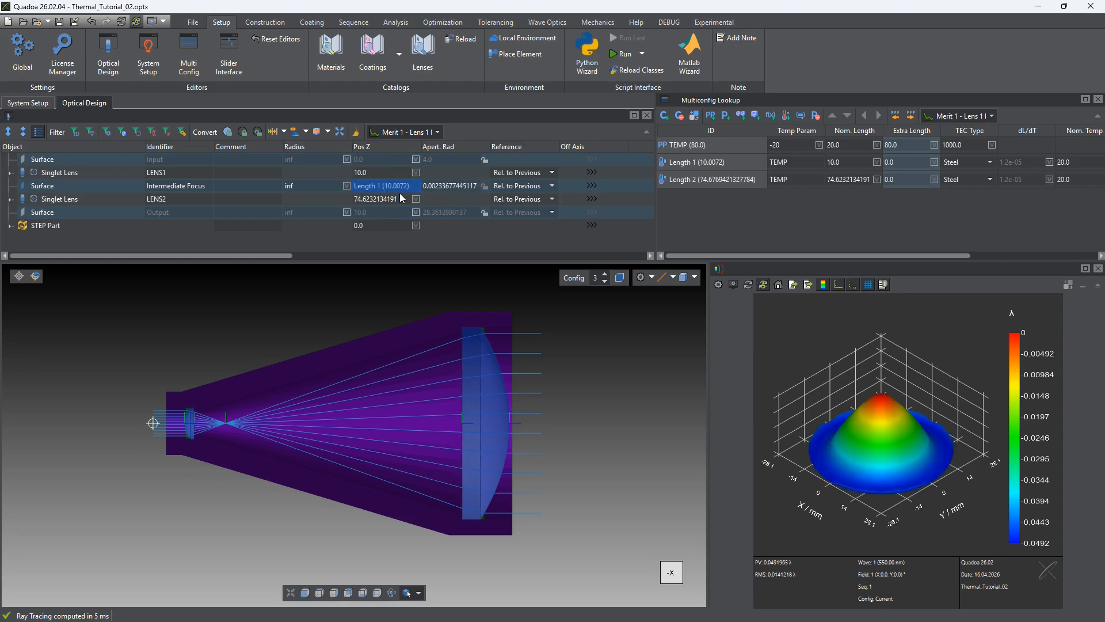
click(398, 195)
text(Length 2)
key(Return)
Switch between the temperature configurations to compare their wavefront maps, ending on Conf 3
click(856, 131)
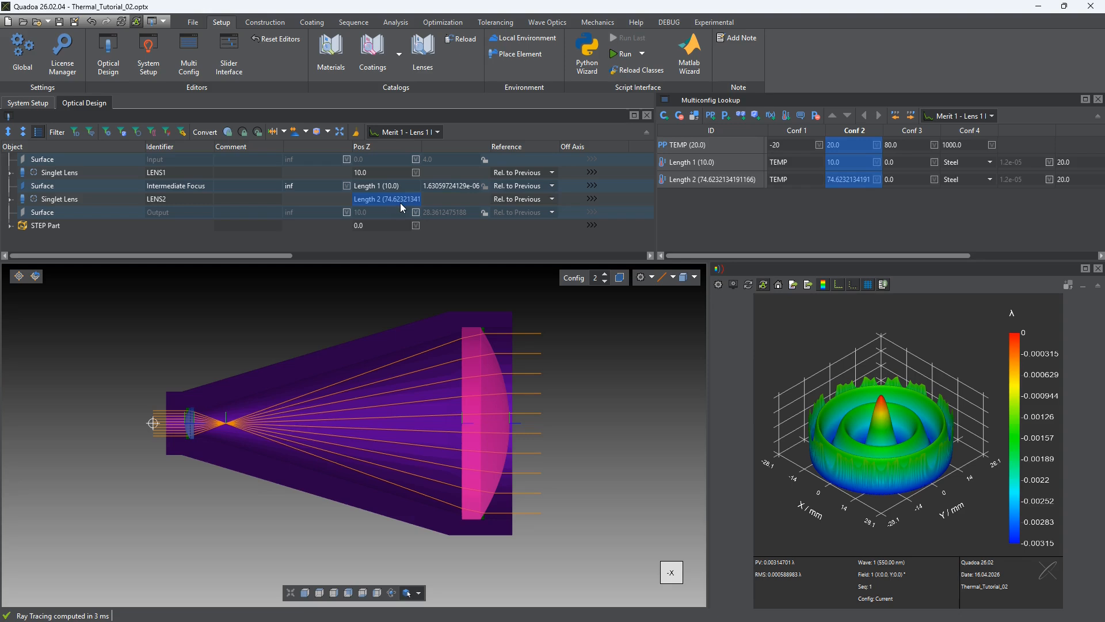
click(799, 134)
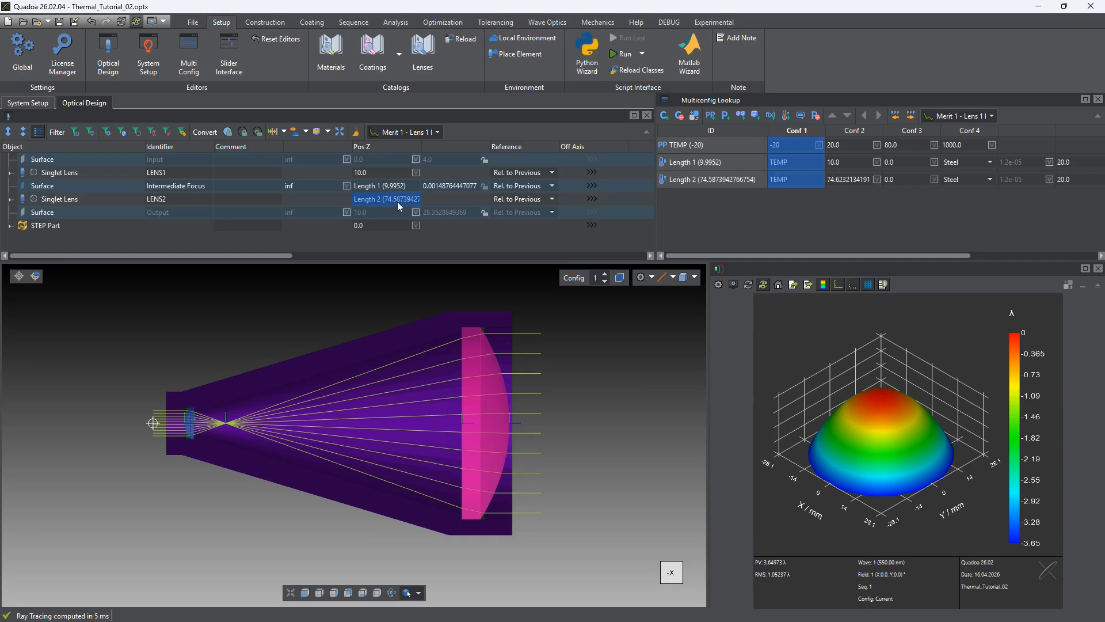
click(915, 131)
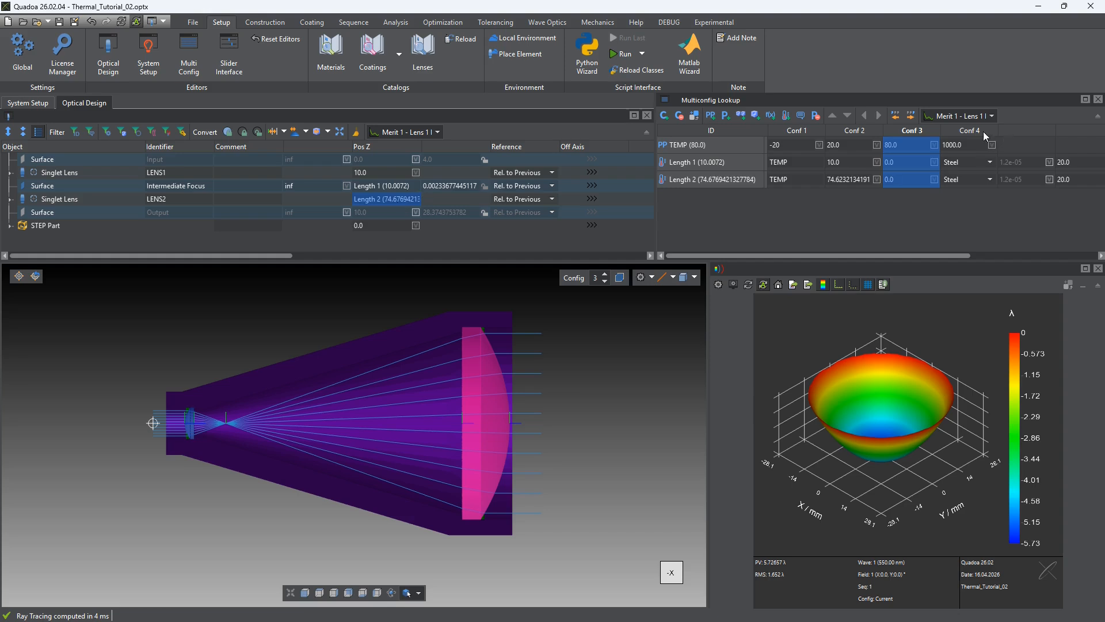
click(967, 131)
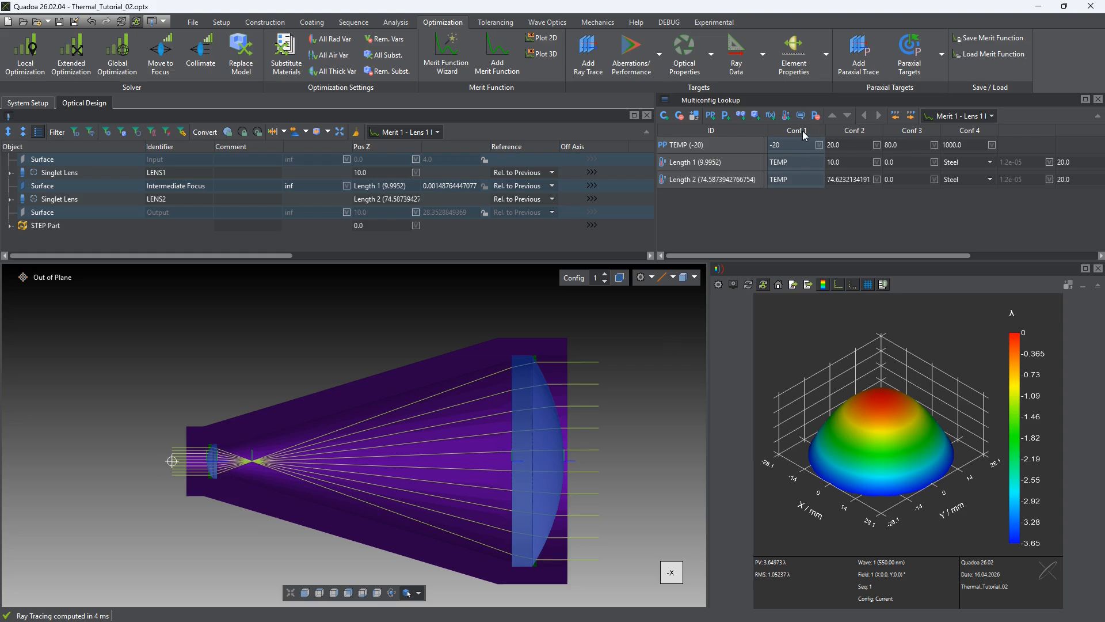
click(913, 130)
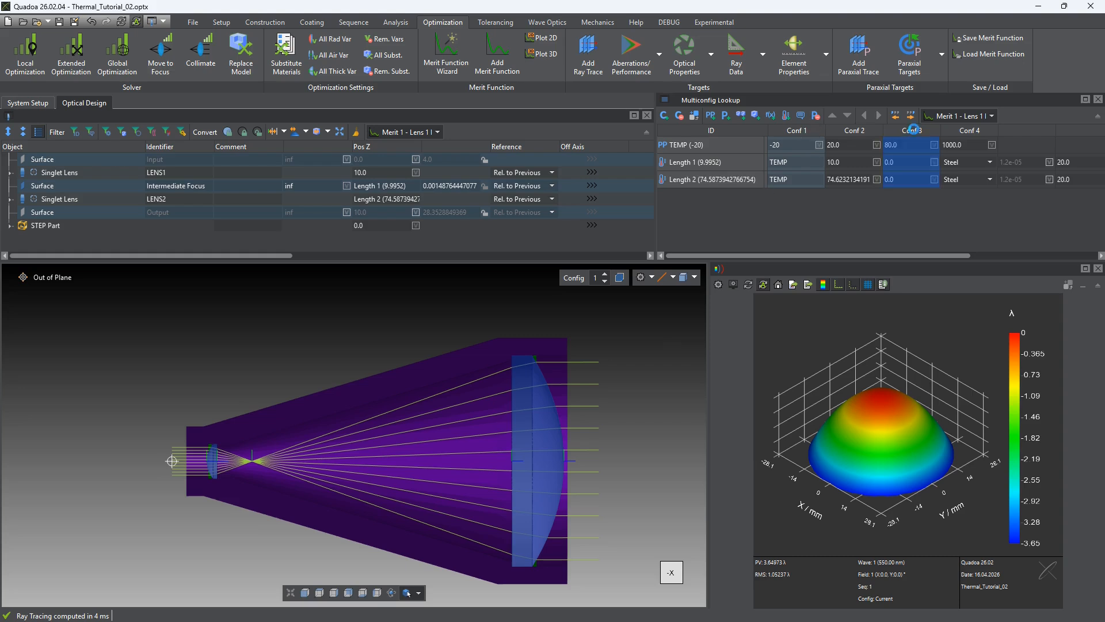
click(800, 135)
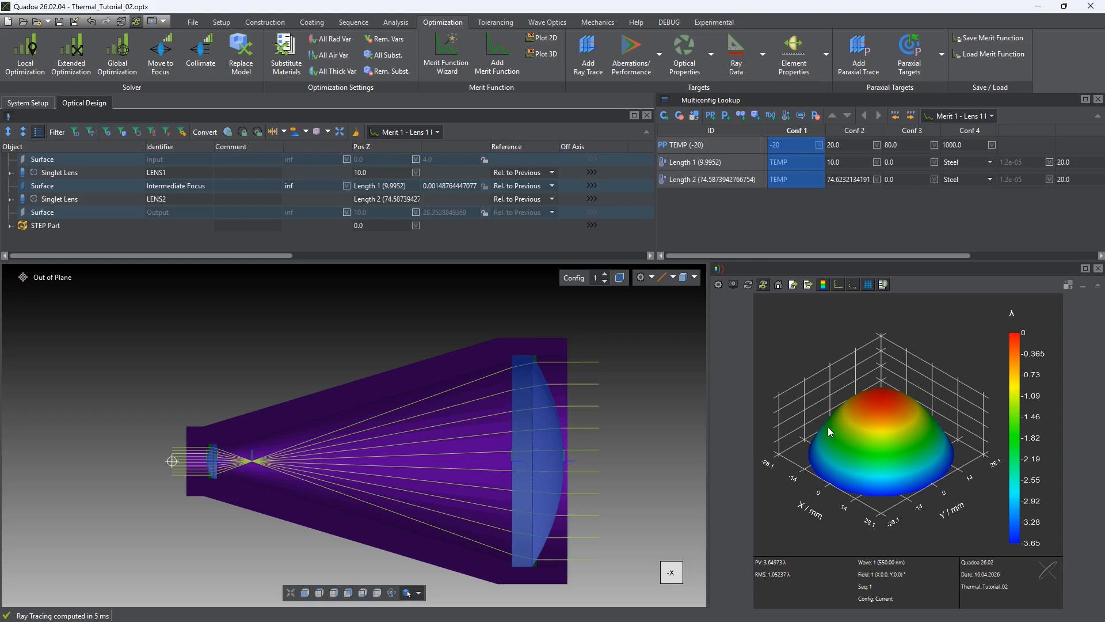
click(913, 130)
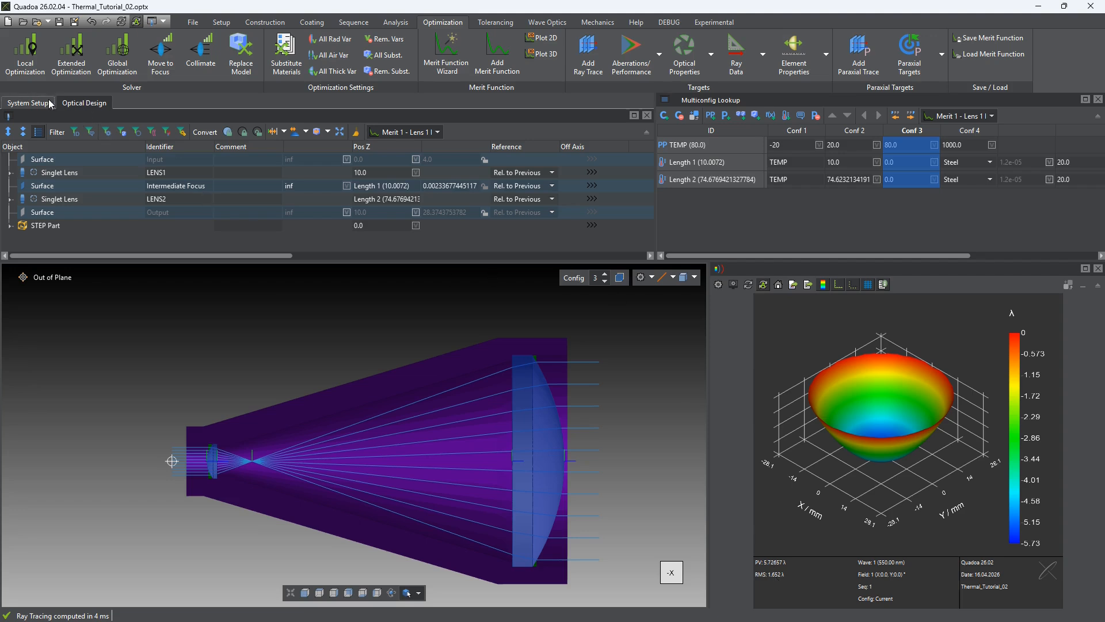
Add a third merit function to the system's optimization settings and give it the comment Thermal
click(27, 104)
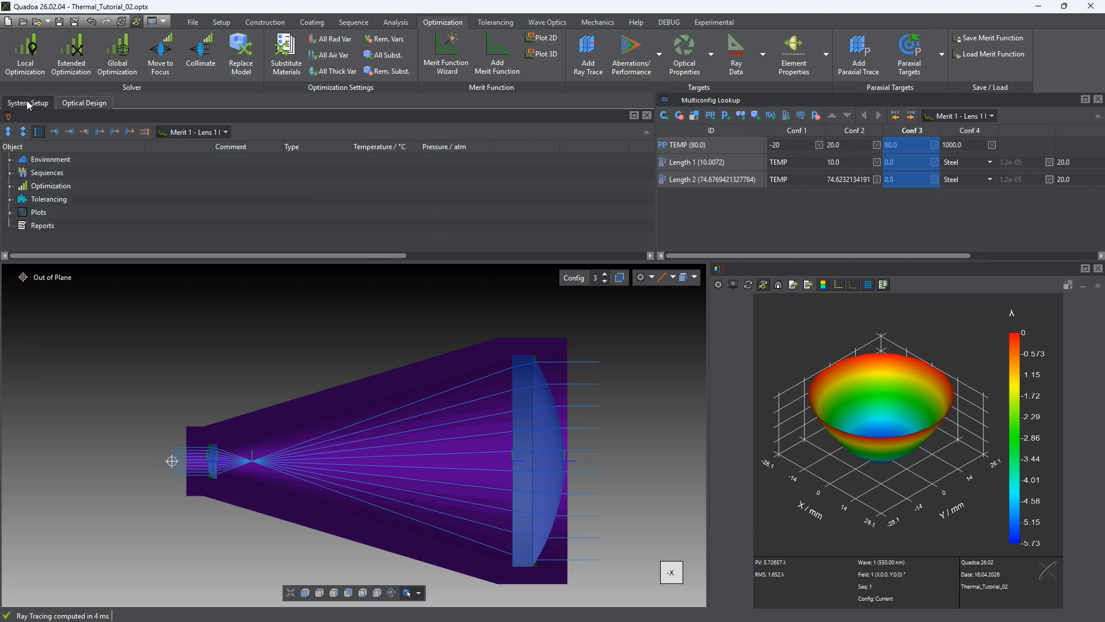
click(10, 186)
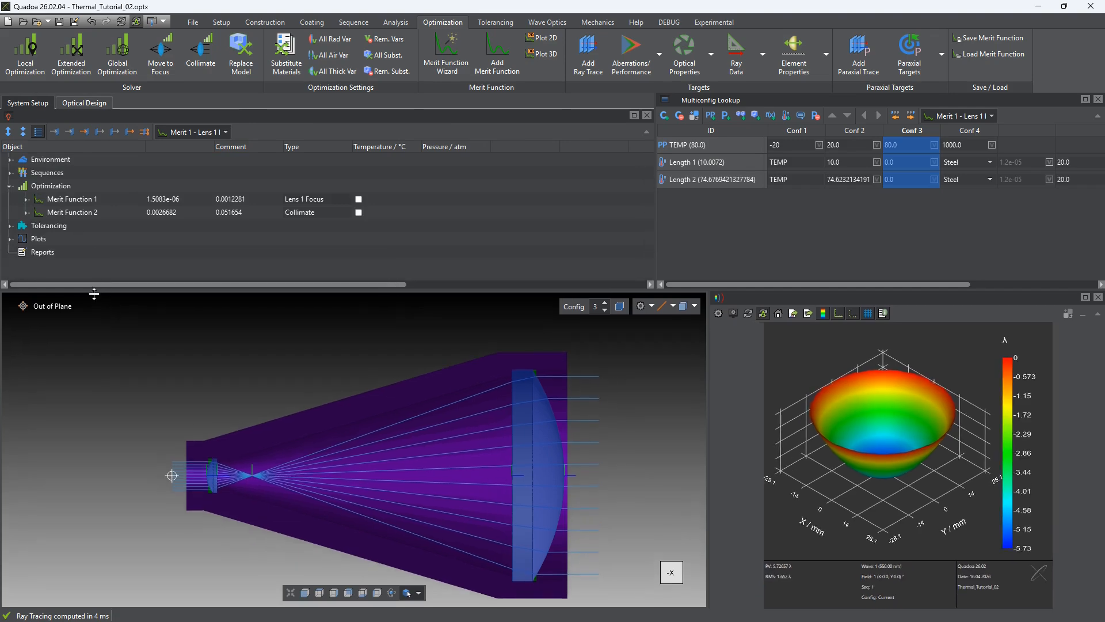
right_click(71, 185)
click(110, 192)
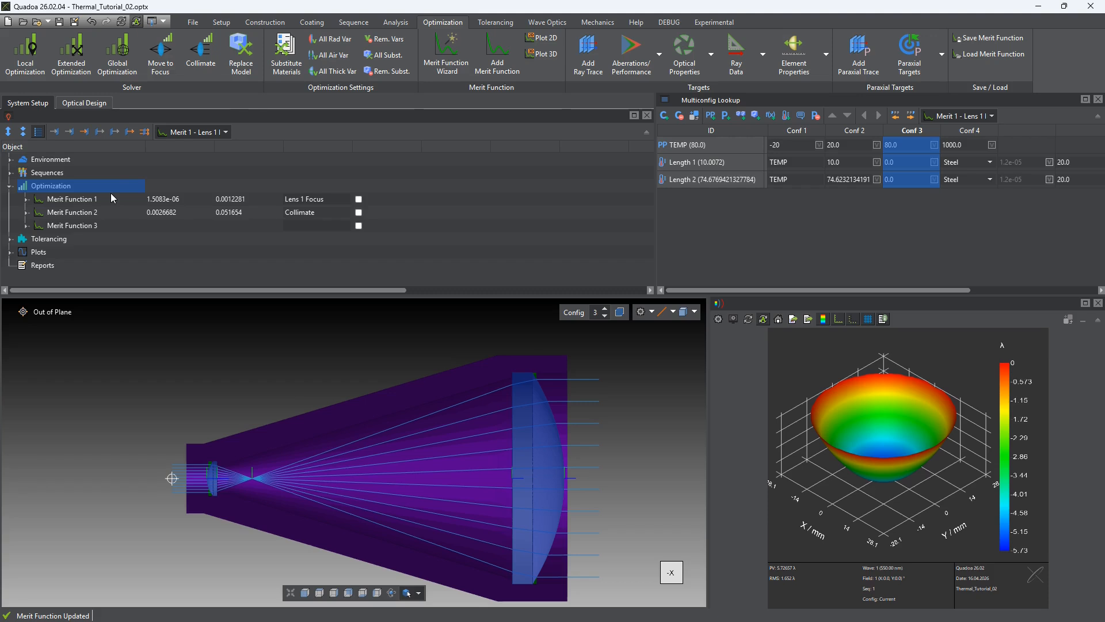
click(67, 226)
click(296, 225)
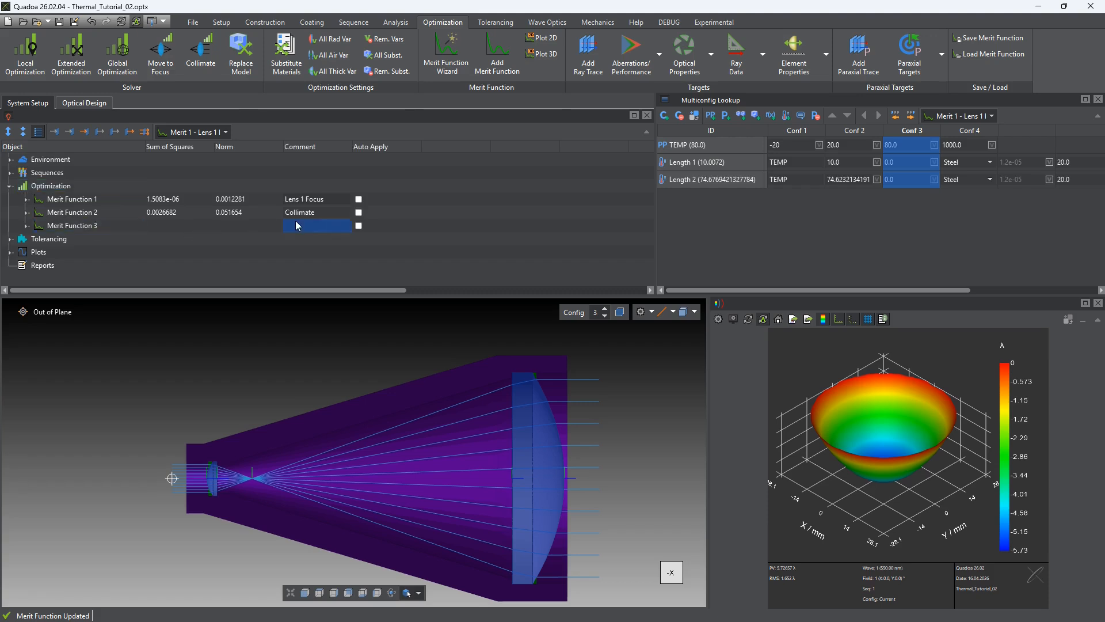
text(Thermal)
key(Return)
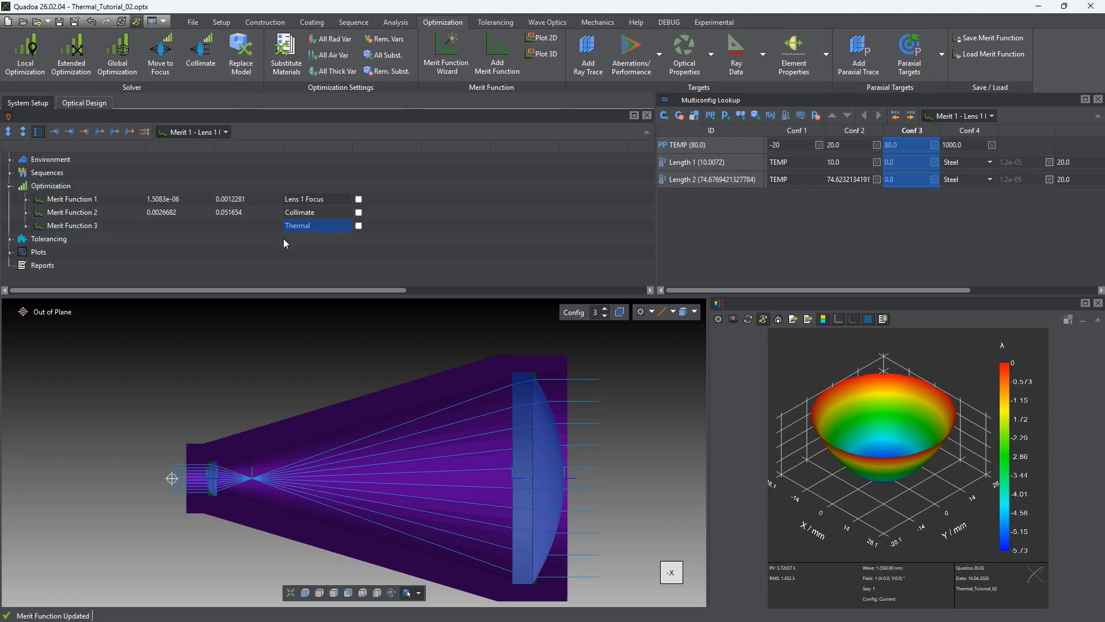
Add a Wavefront RMS goal to the trace goals of the Thermal merit function's ray trace
click(26, 226)
click(42, 212)
click(97, 238)
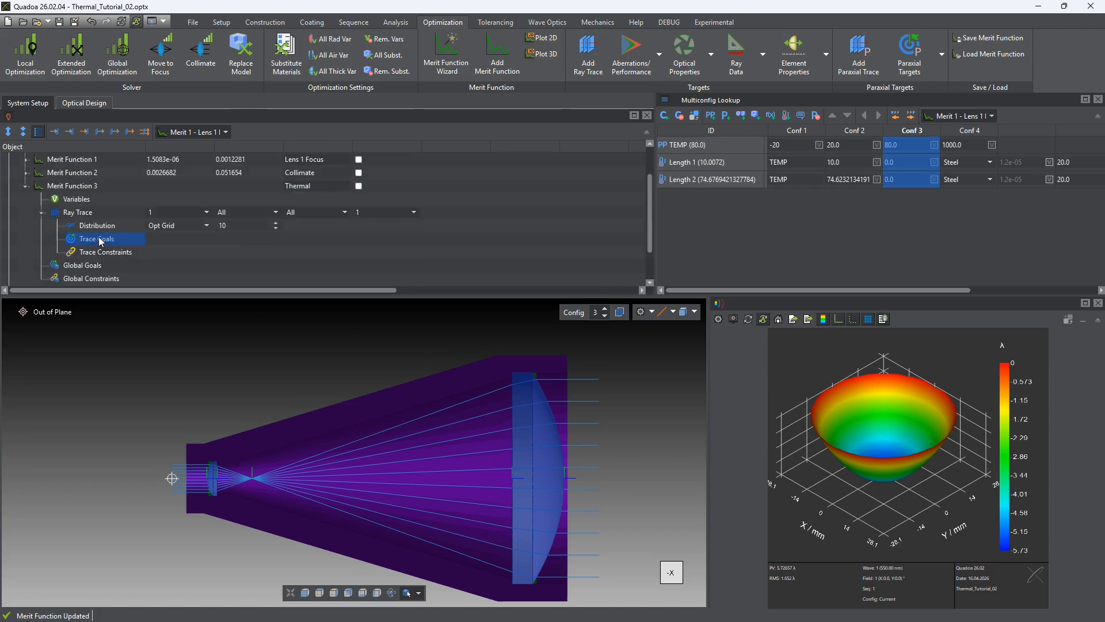
right_click(104, 238)
mouse_move(185, 250)
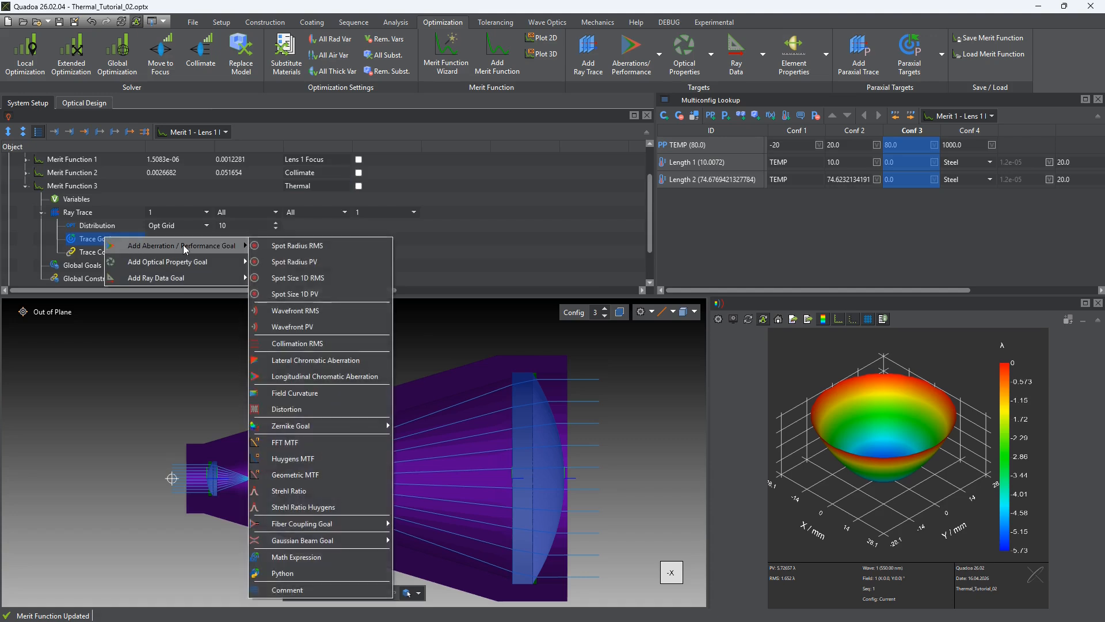
click(336, 311)
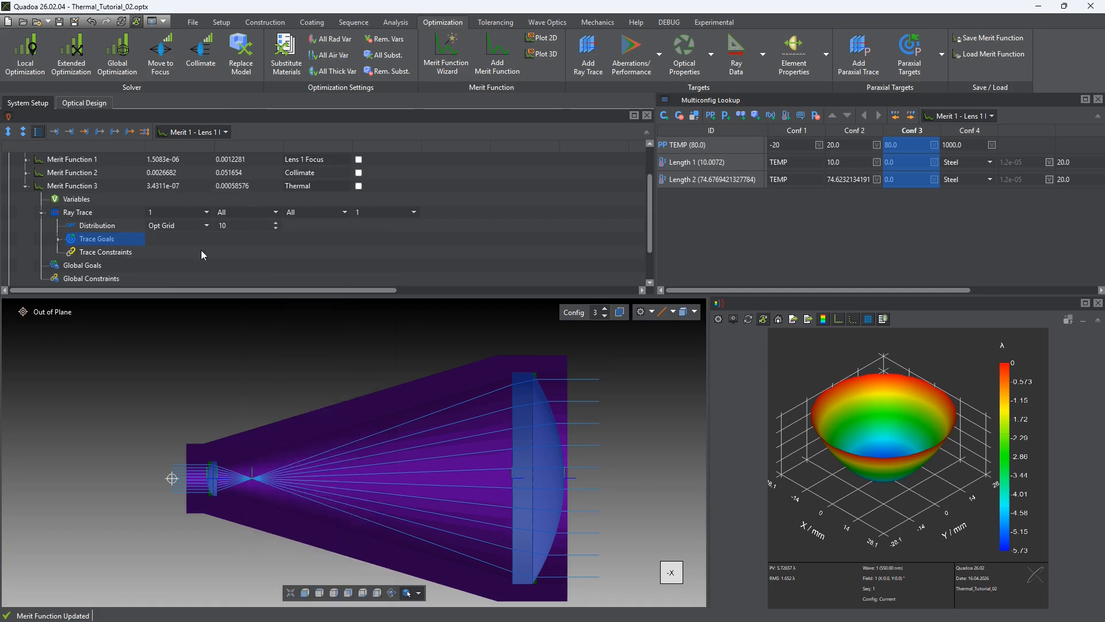
Duplicate the ray trace with its Wavefront RMS goal inside the Thermal merit function
click(115, 213)
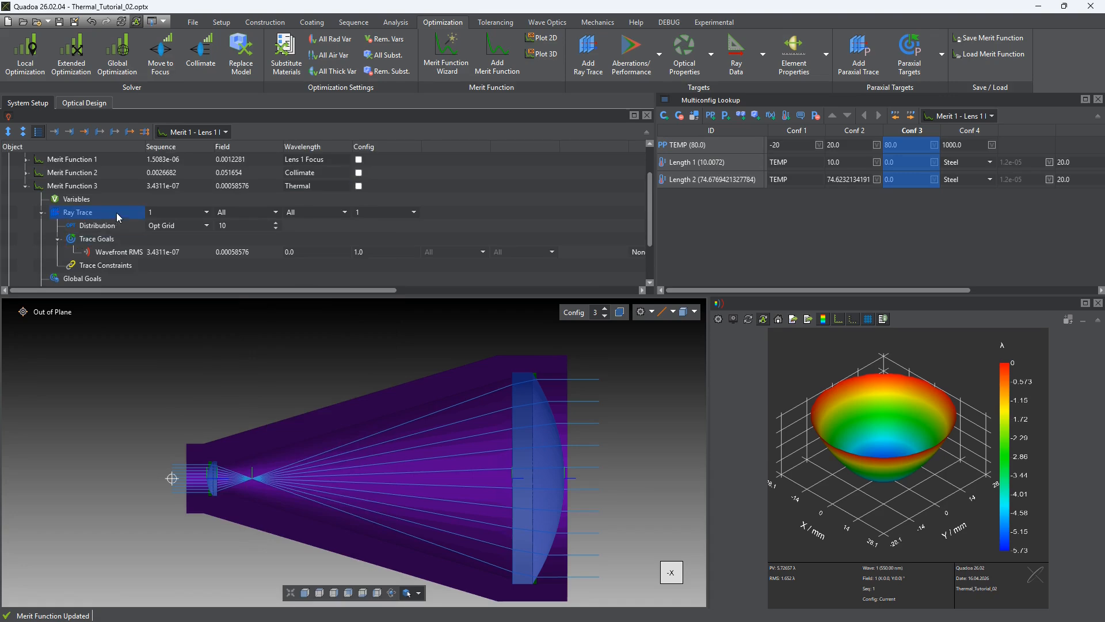
right_click(116, 212)
click(185, 288)
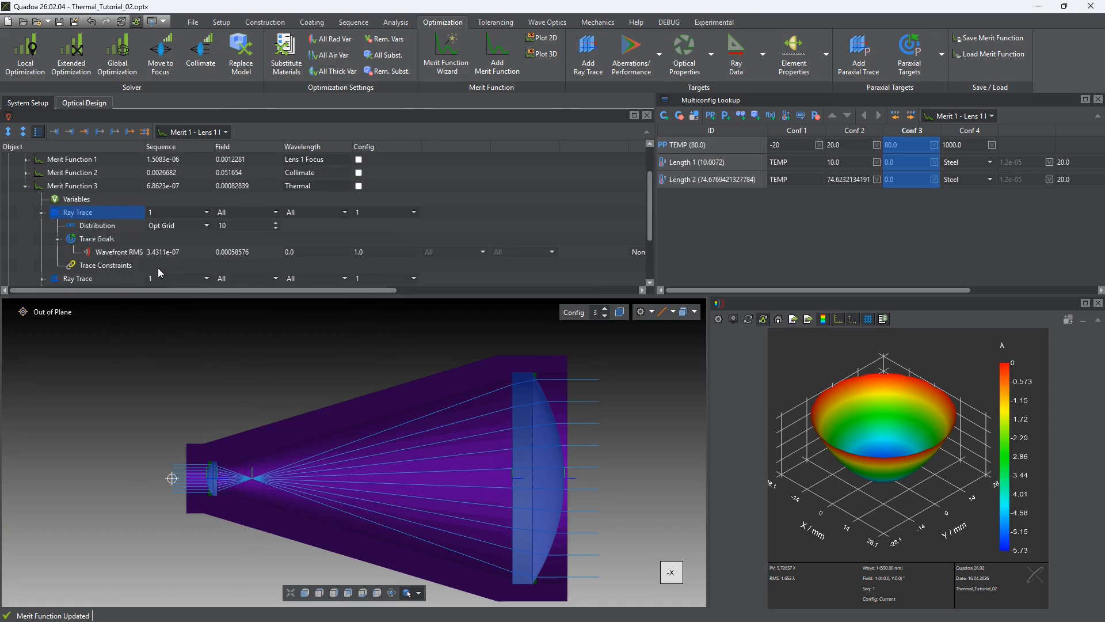
scroll(158, 268, down, 1)
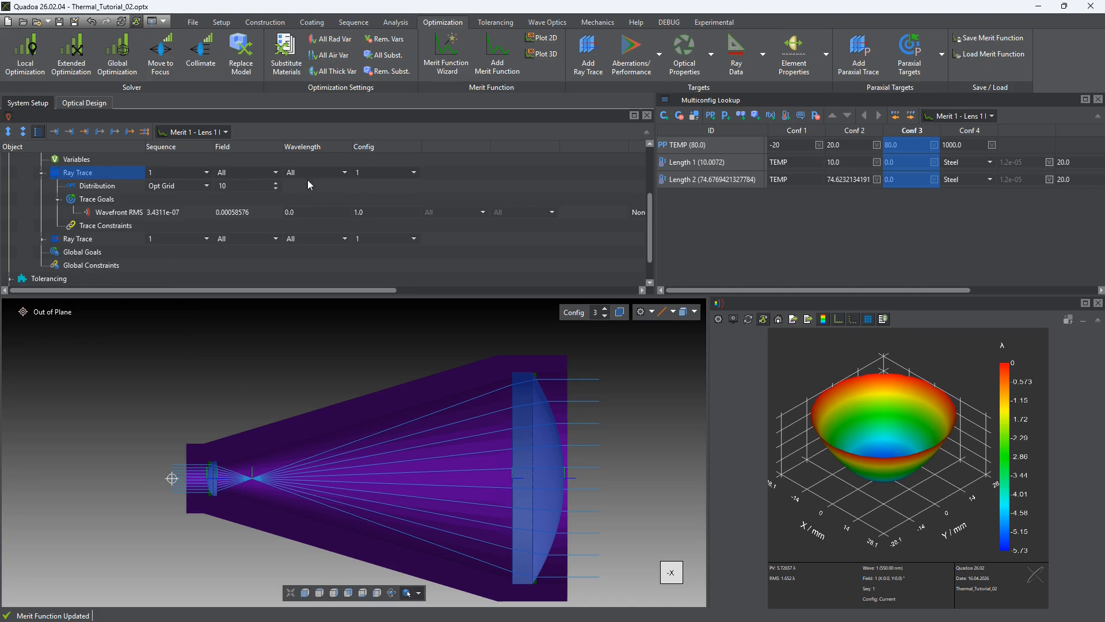
Assign configuration 1 to the first ray trace and configuration 3 to the duplicated ray trace
click(376, 174)
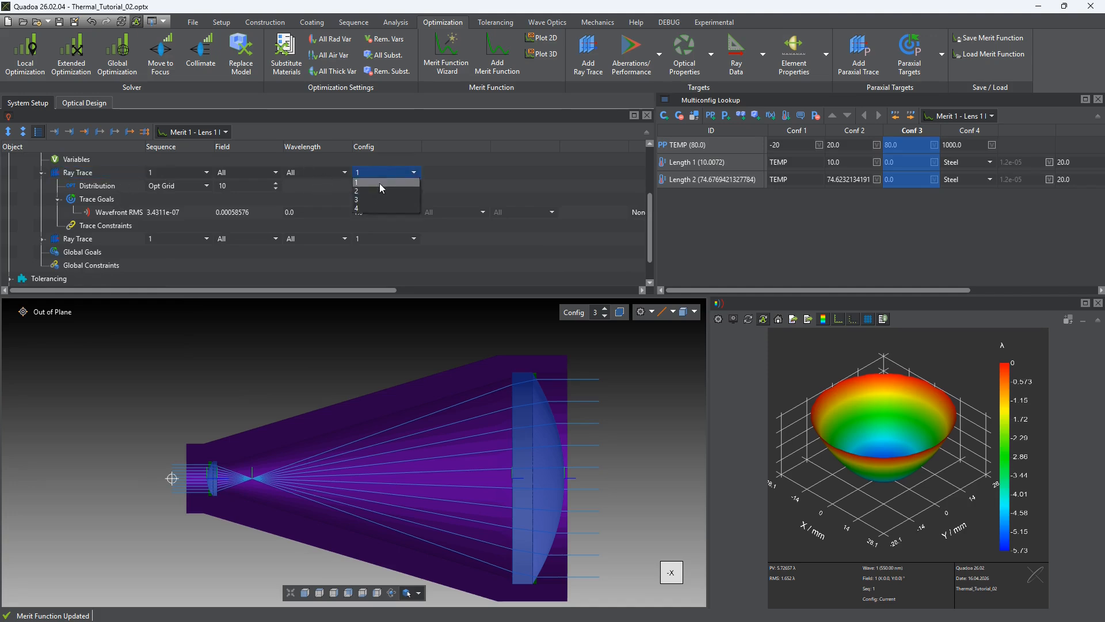
click(379, 183)
click(90, 241)
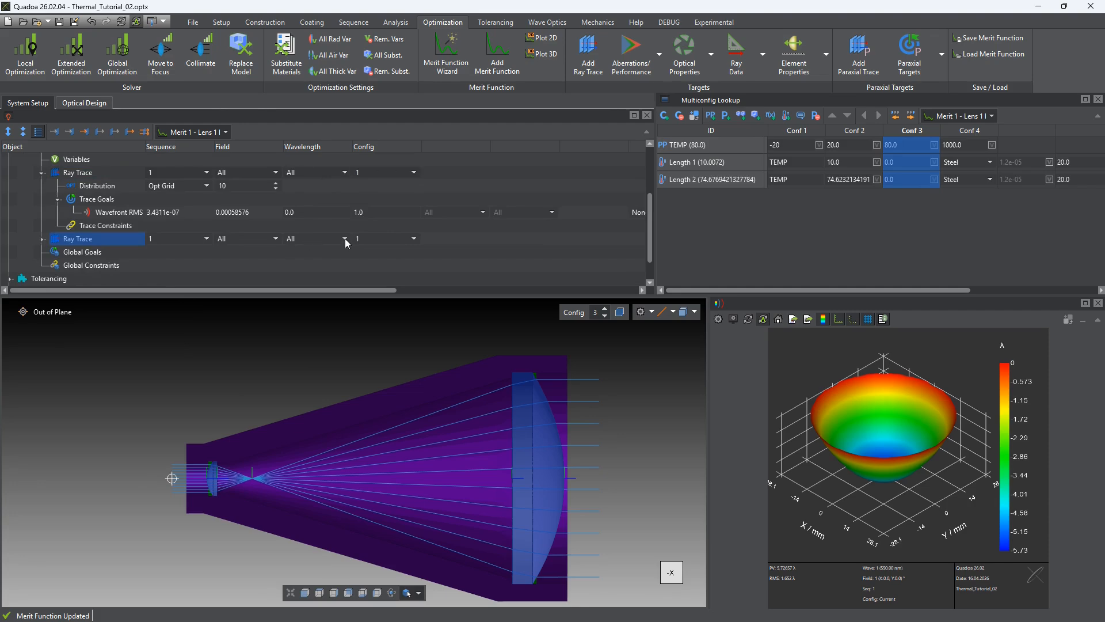
click(371, 239)
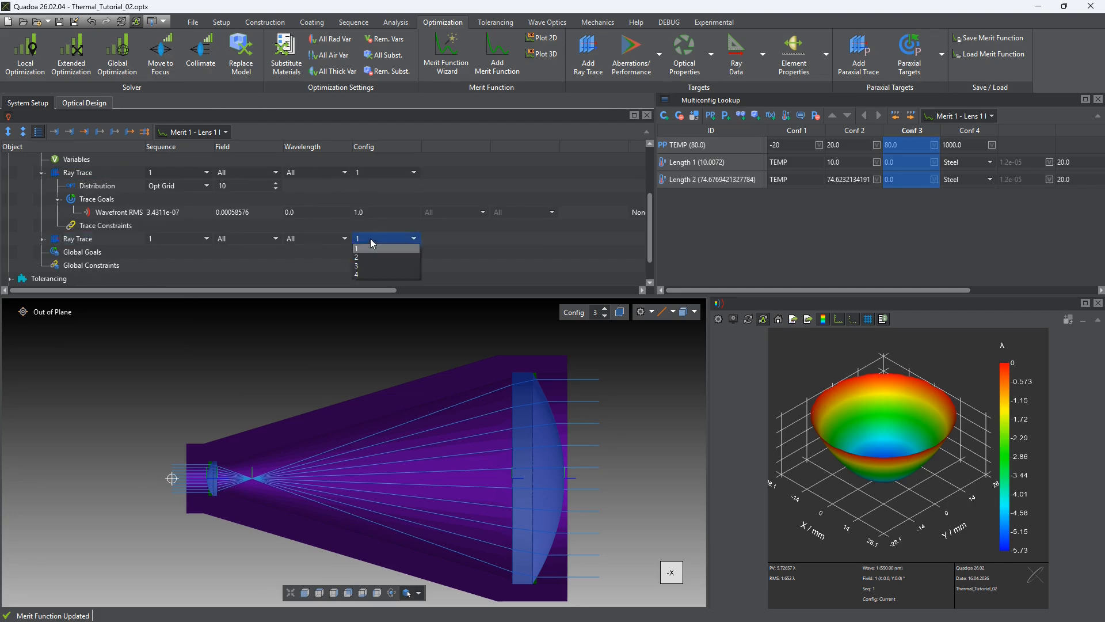
click(366, 269)
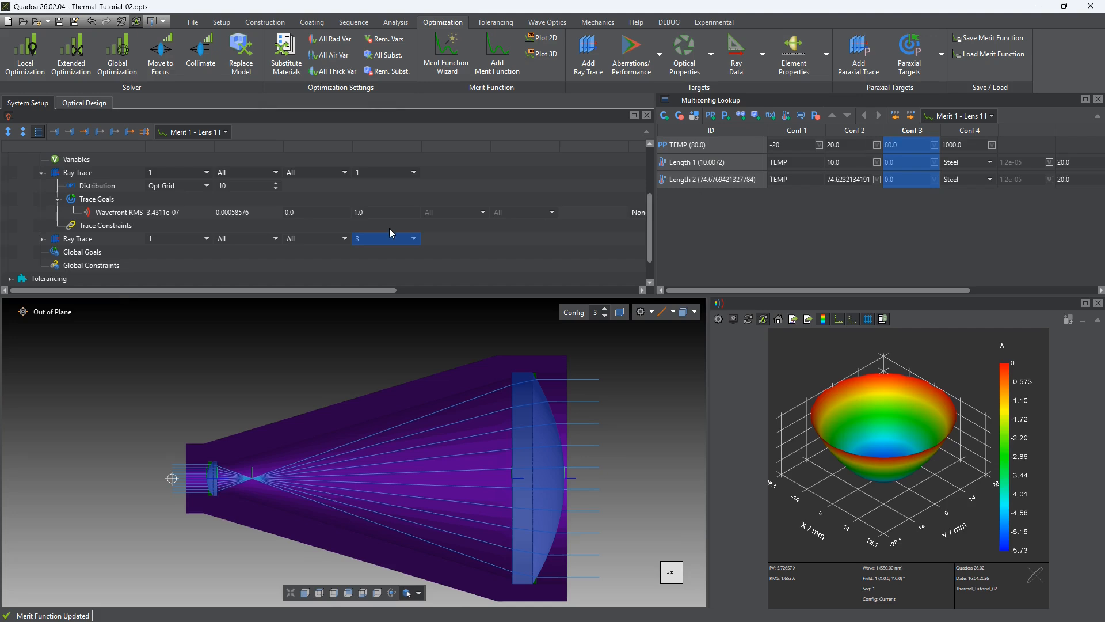
Expand the duplicated ray trace and compare the Wavefront RMS values of both ray traces
click(107, 213)
click(43, 238)
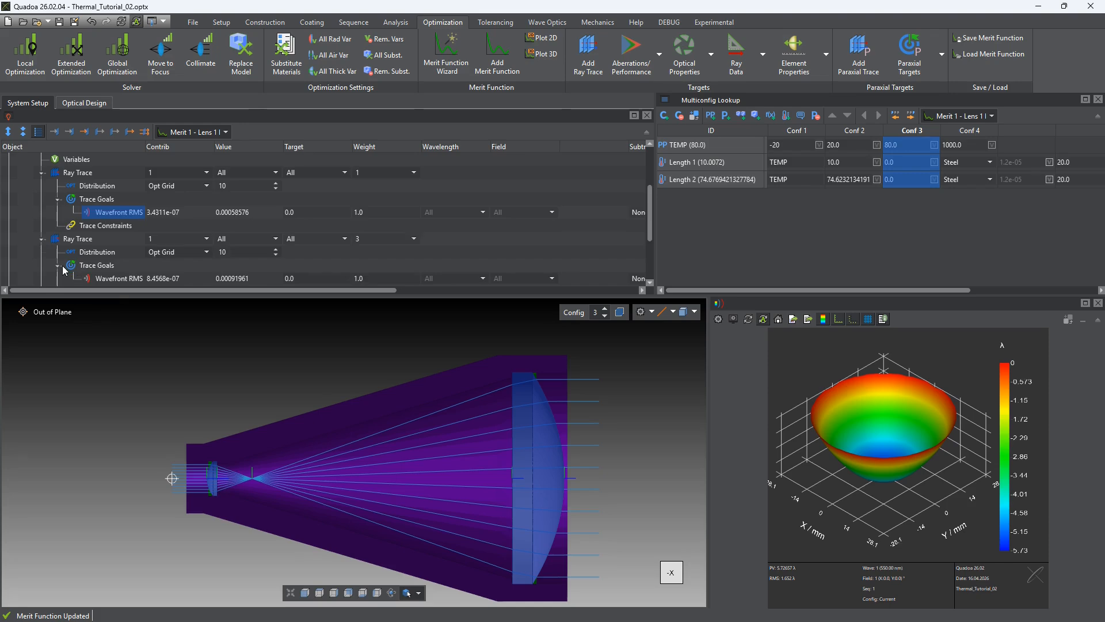
double_click(253, 213)
double_click(233, 278)
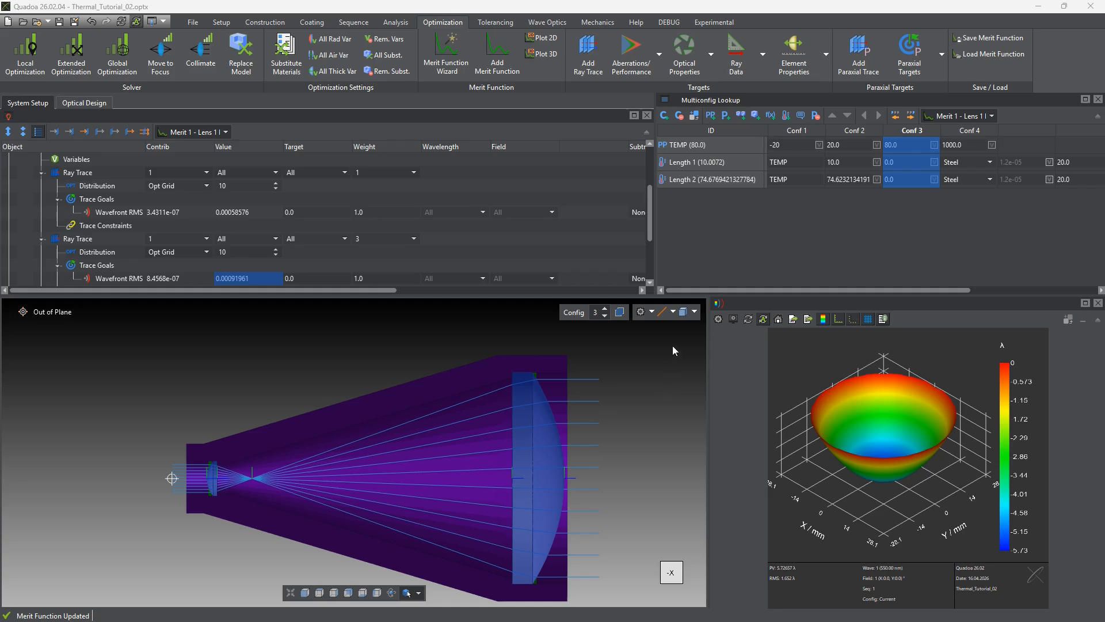
Switch the Multiconfig Lookup to the Merit 3 - Thermal function and make the nominal length of Length 2, the LENS2 position, variable
click(977, 117)
click(949, 147)
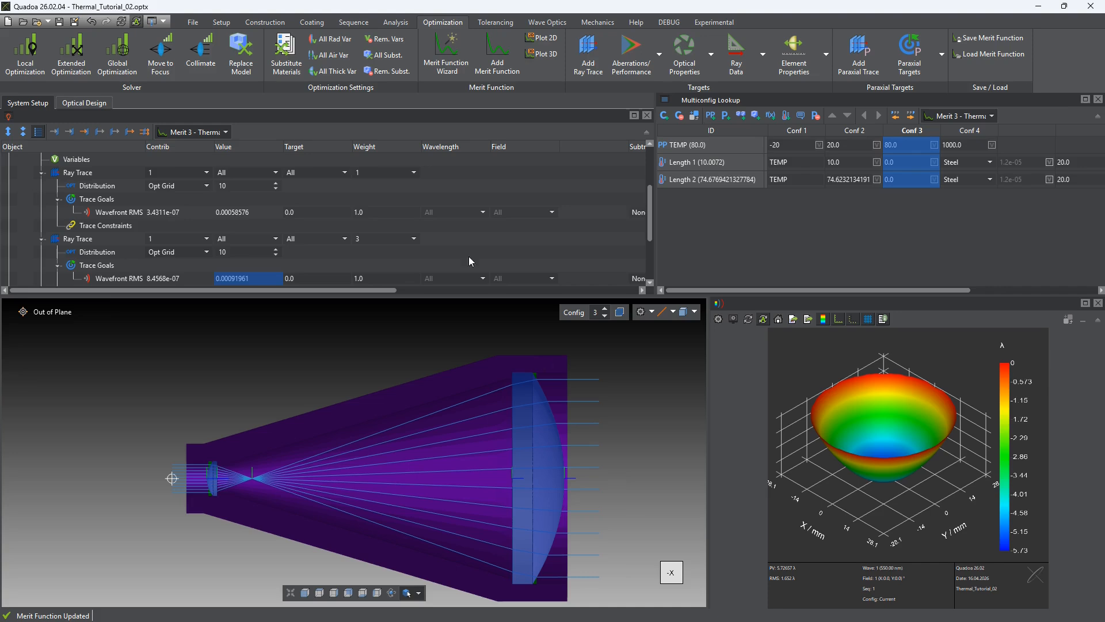
click(66, 104)
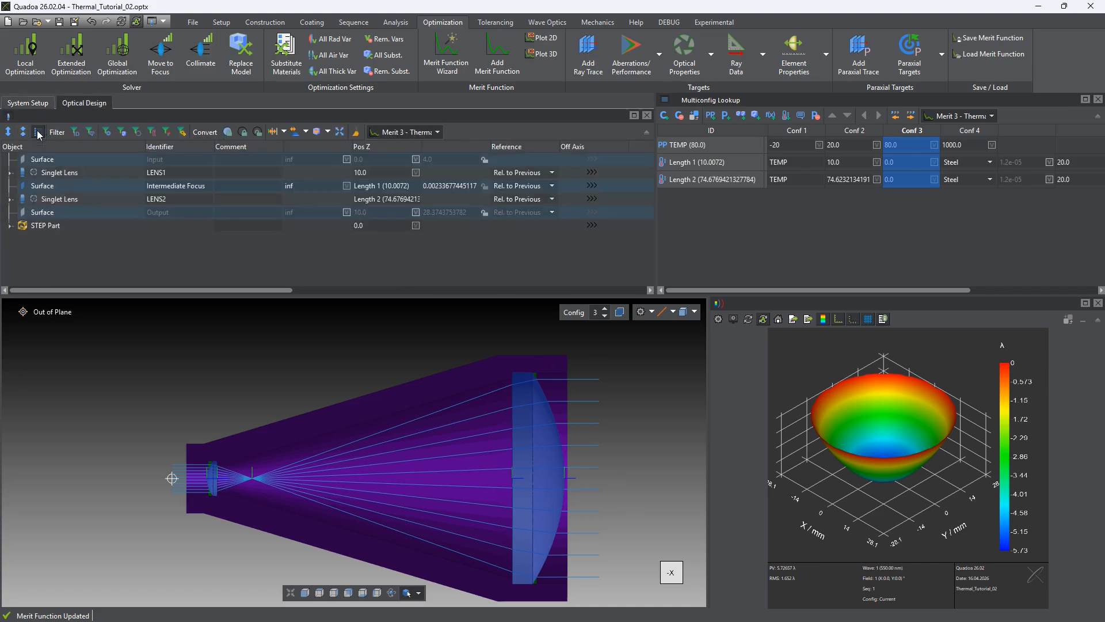
click(66, 201)
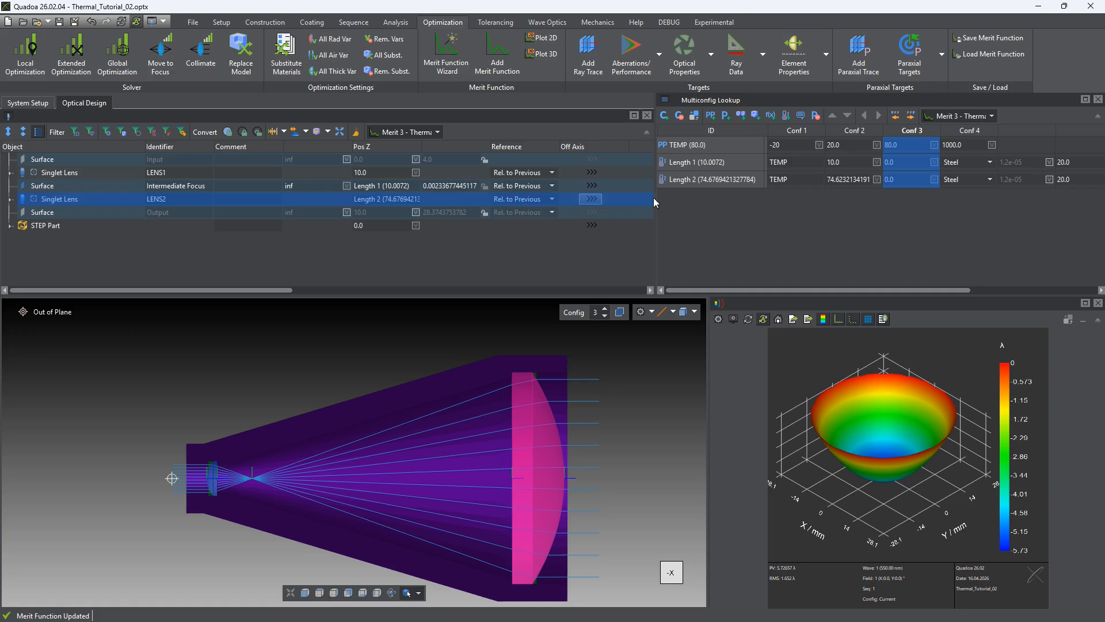
click(723, 181)
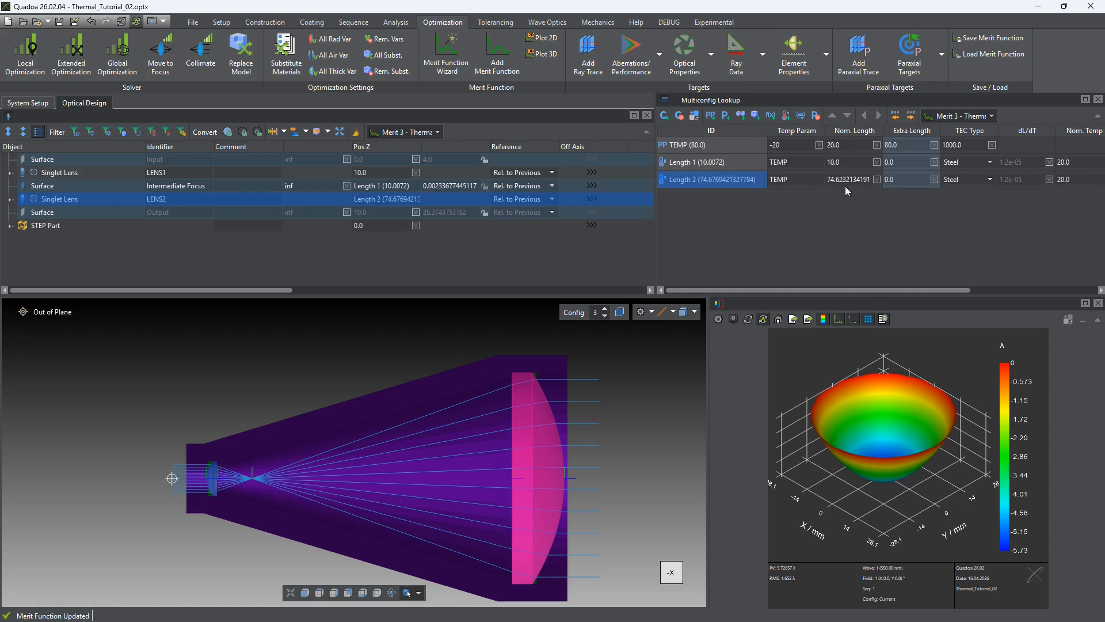
click(876, 179)
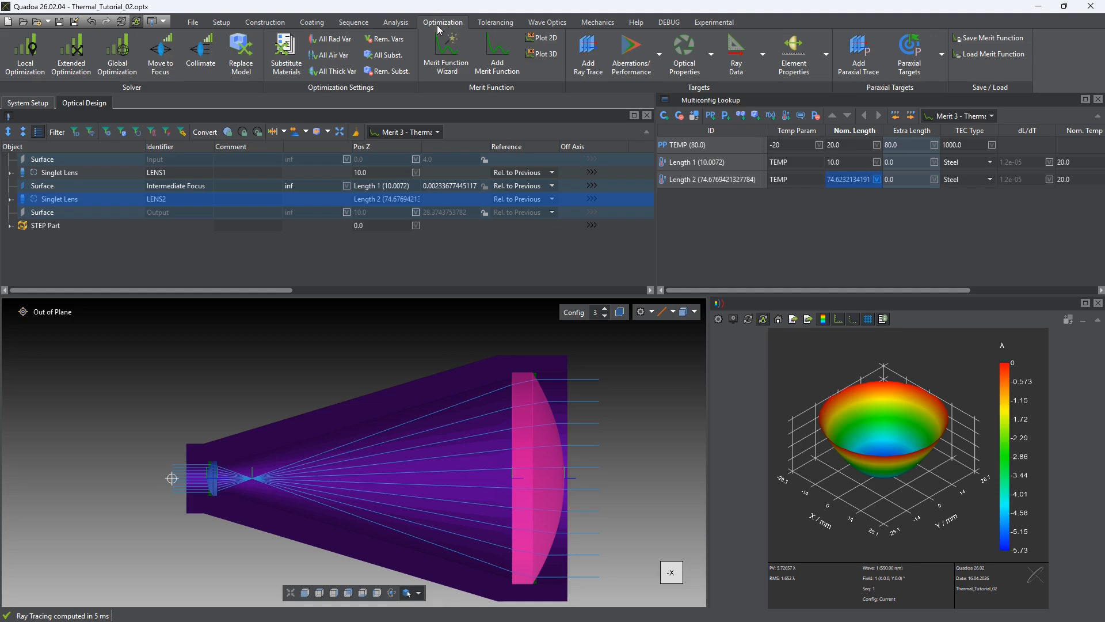
Run a local optimization with the Merit 3 - Thermal function and finish it after checking the start and end values
click(25, 53)
drag(473, 151, 373, 51)
click(485, 194)
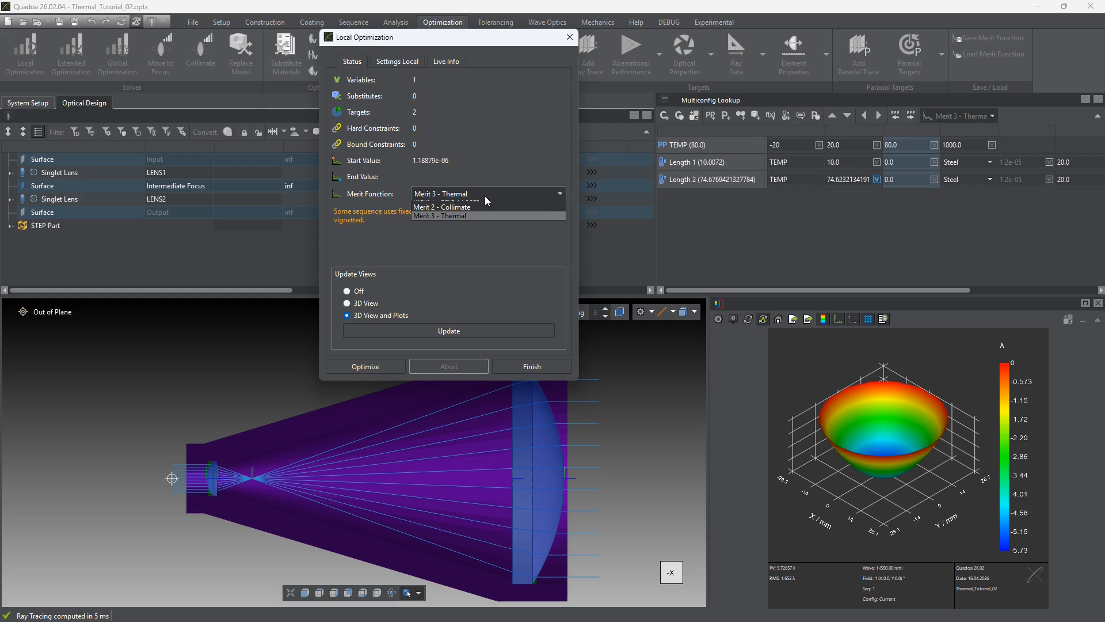
click(469, 223)
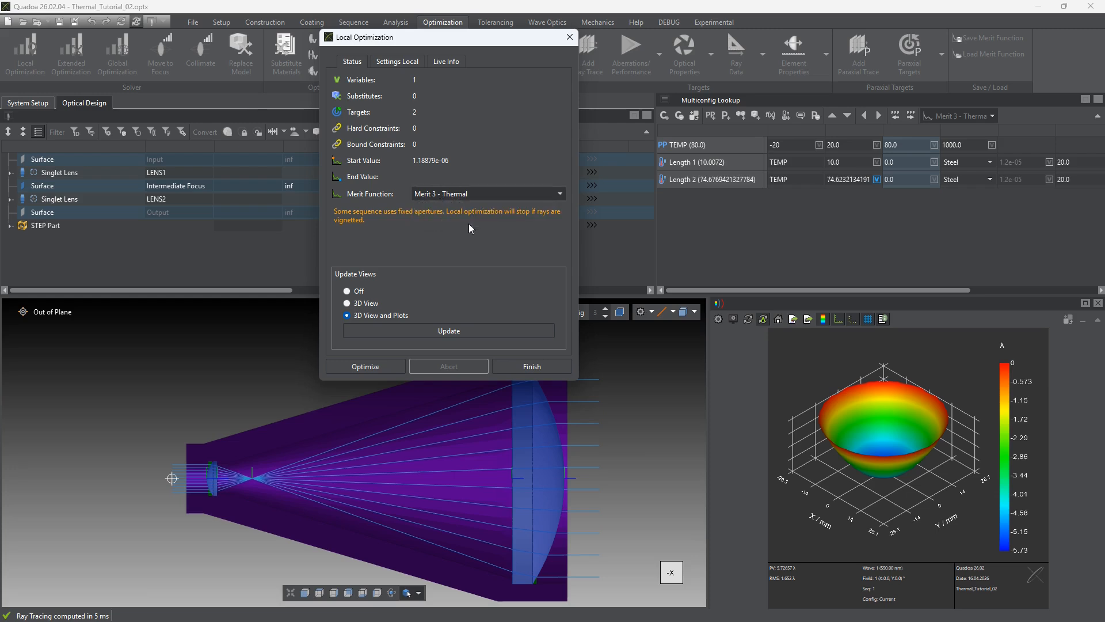
click(367, 368)
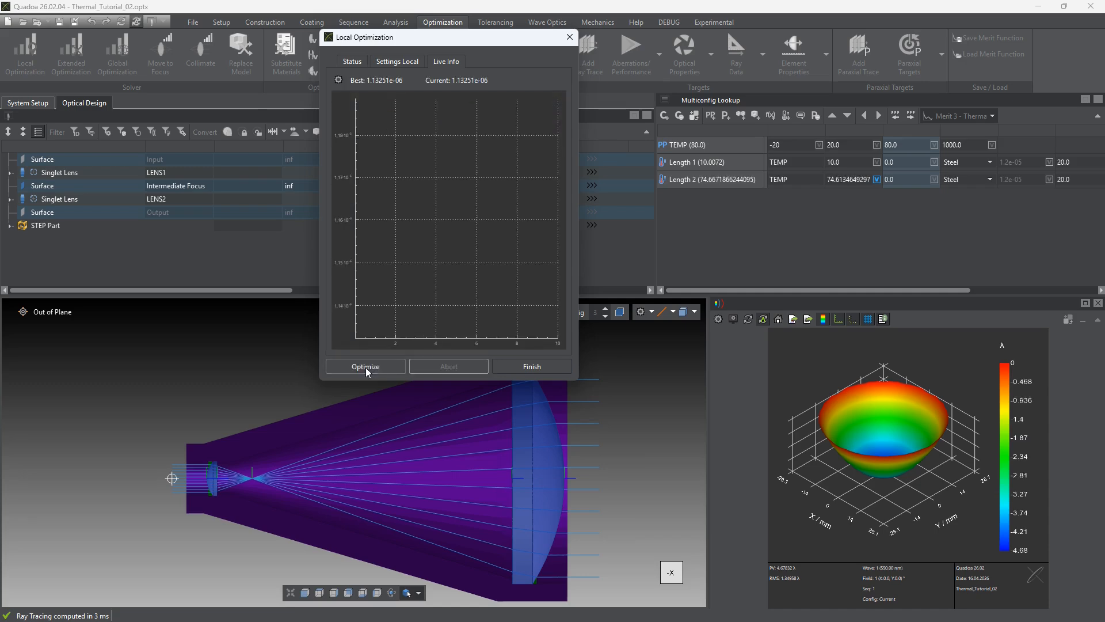
click(353, 62)
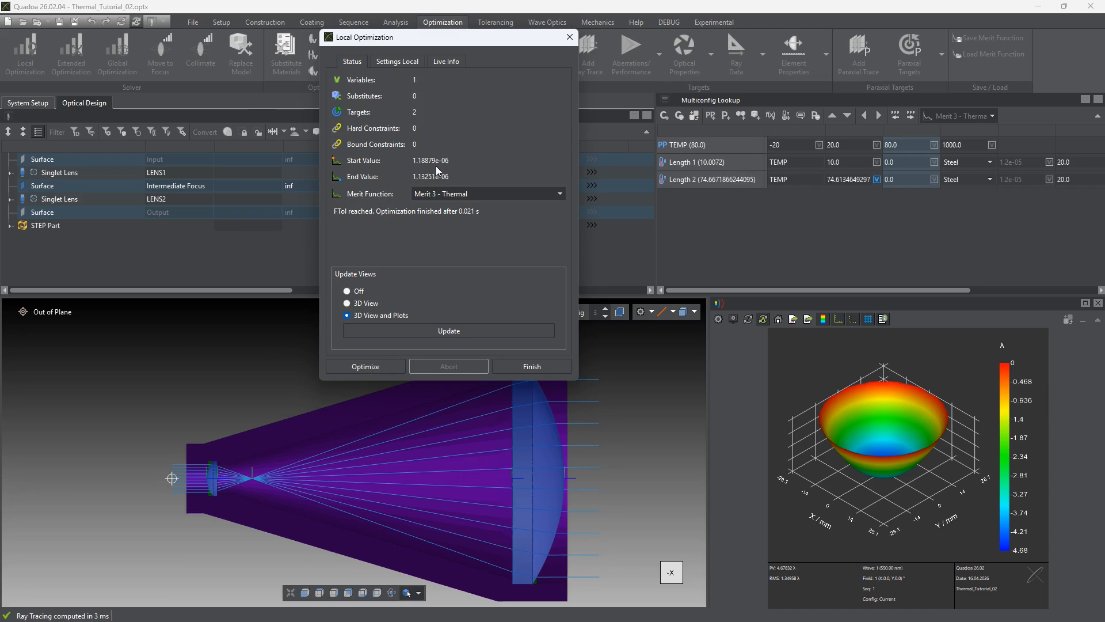
click(547, 367)
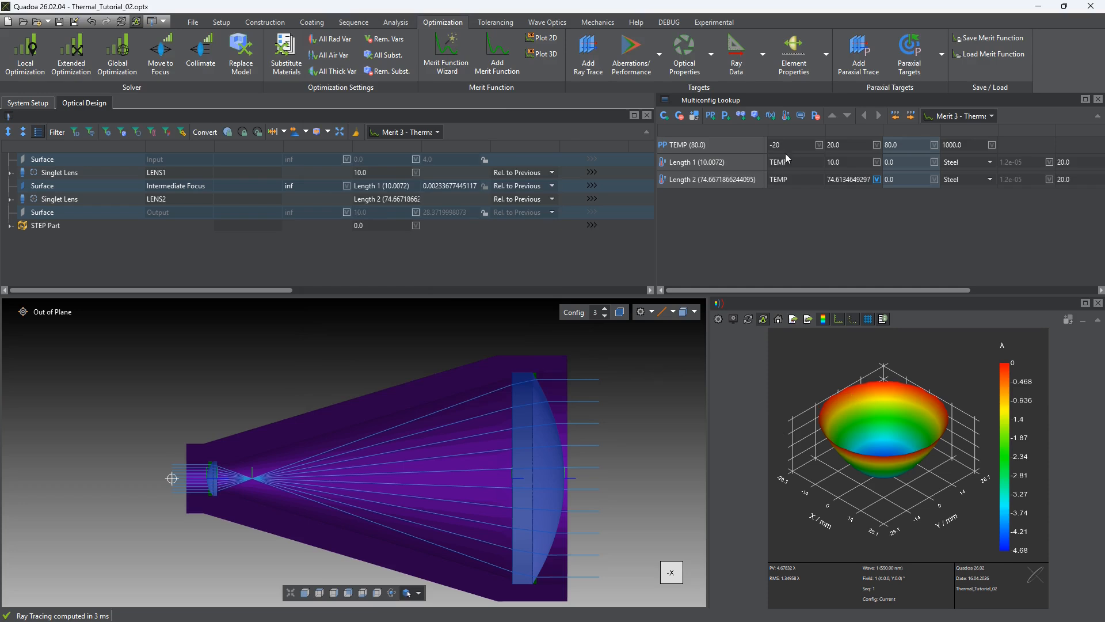
Activate configuration 1 and configuration 3 in turn to compare the PV and RMS wavefront errors of the optimized system
click(797, 131)
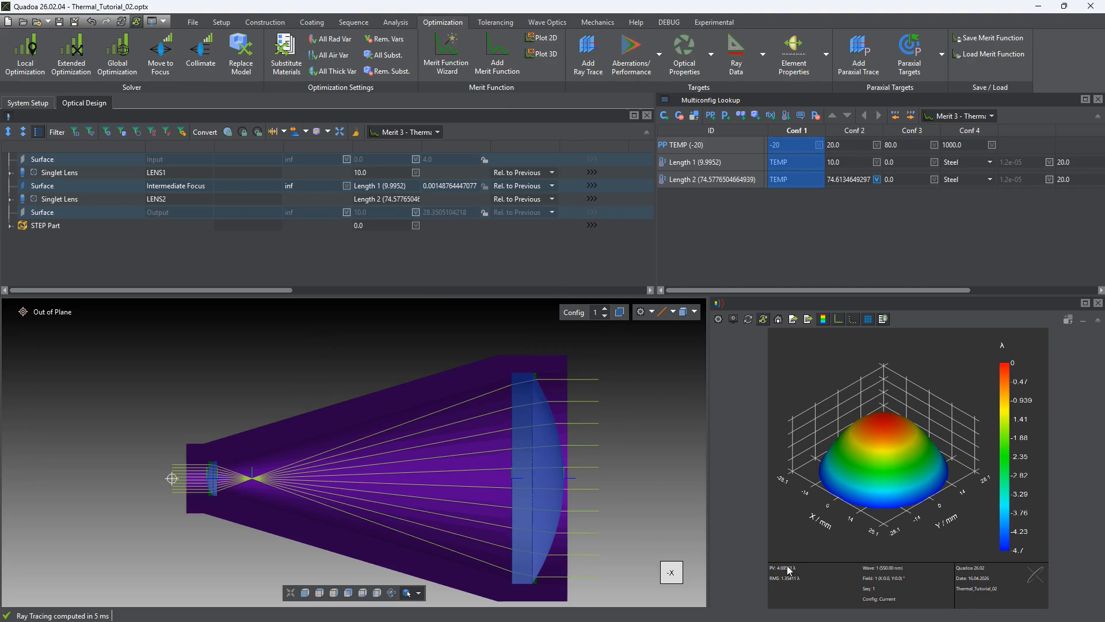
click(910, 131)
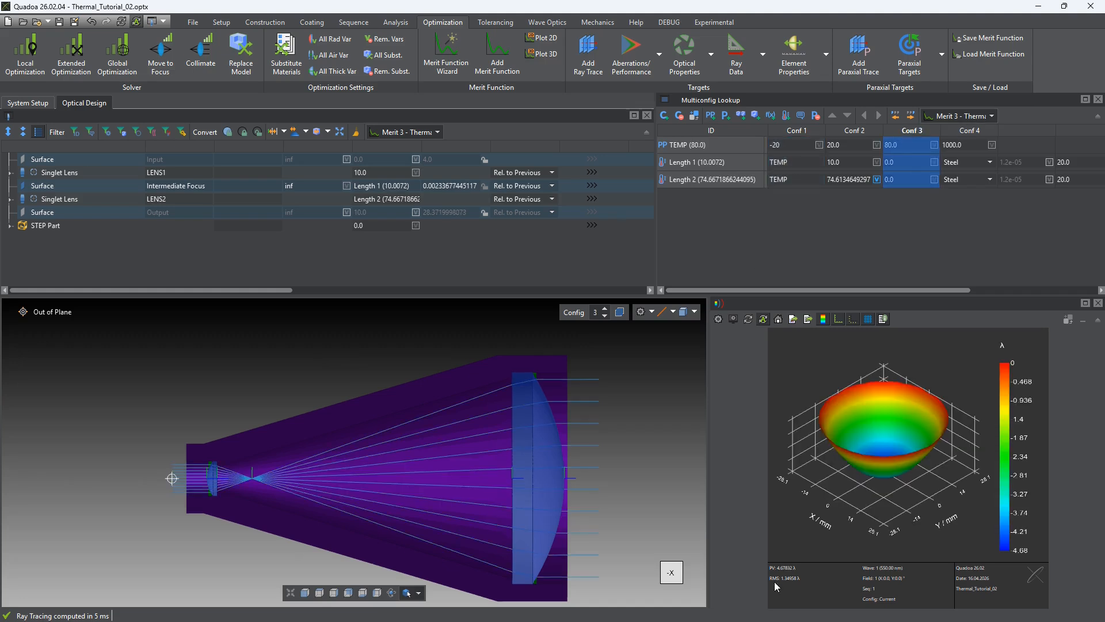